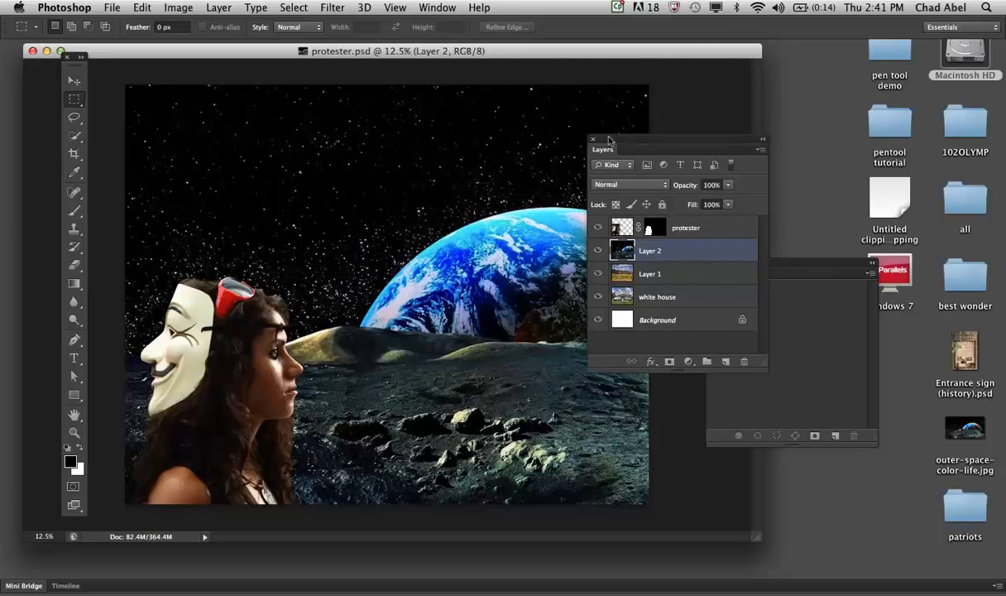
# - Activate the Move tool and select the protester layer after toggling its visibility off and on
pyautogui.click(72, 80)
pyautogui.moveTo(482, 152); pyautogui.dragTo(476, 136)
pyautogui.click(409, 229)
pyautogui.click(408, 229)
pyautogui.click(511, 230)
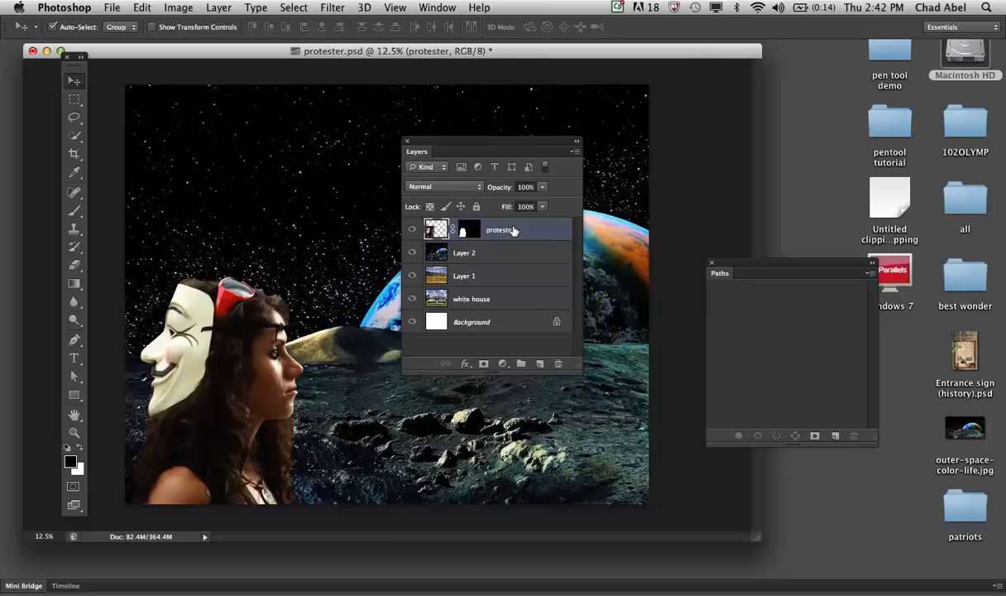
# - Toggle the visibility of protester, Layer 2 and Layer 1 off and on to compare the cutout against different backgrounds
pyautogui.click(411, 229)
pyautogui.click(411, 229)
pyautogui.click(409, 253)
pyautogui.click(409, 254)
pyautogui.click(412, 253)
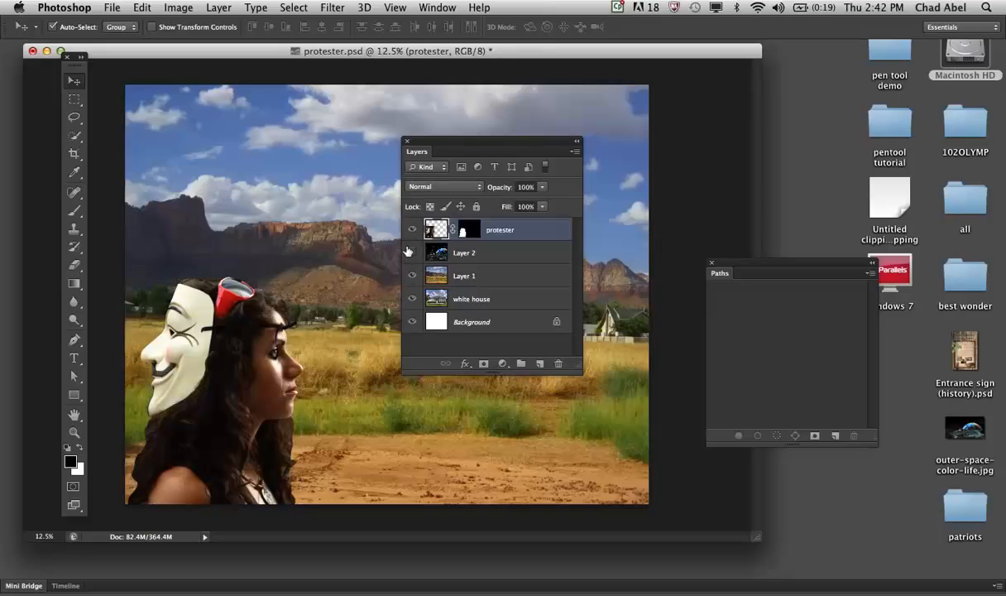
pyautogui.click(411, 275)
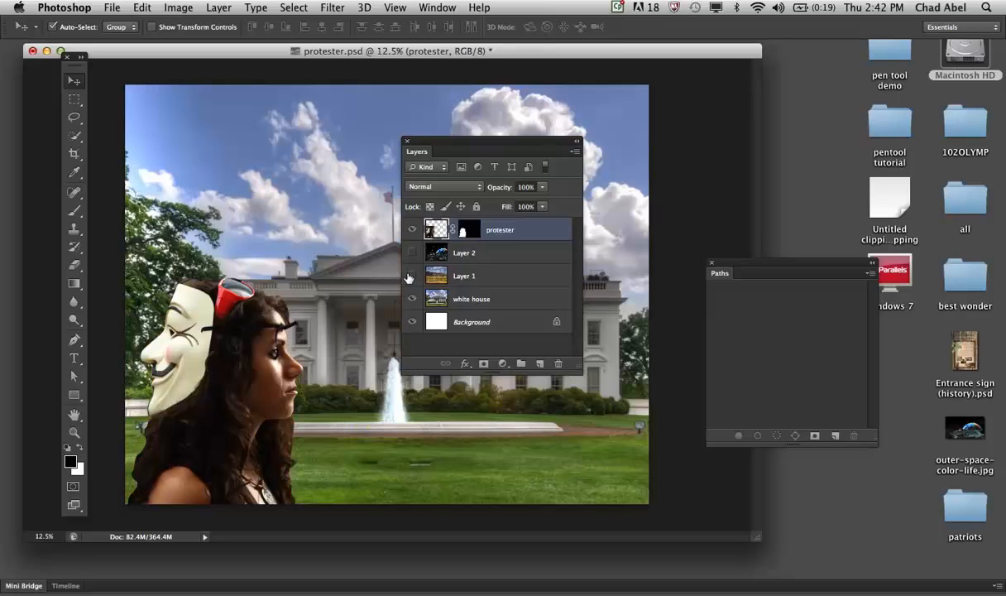
pyautogui.click(411, 275)
pyautogui.click(411, 252)
pyautogui.click(411, 252)
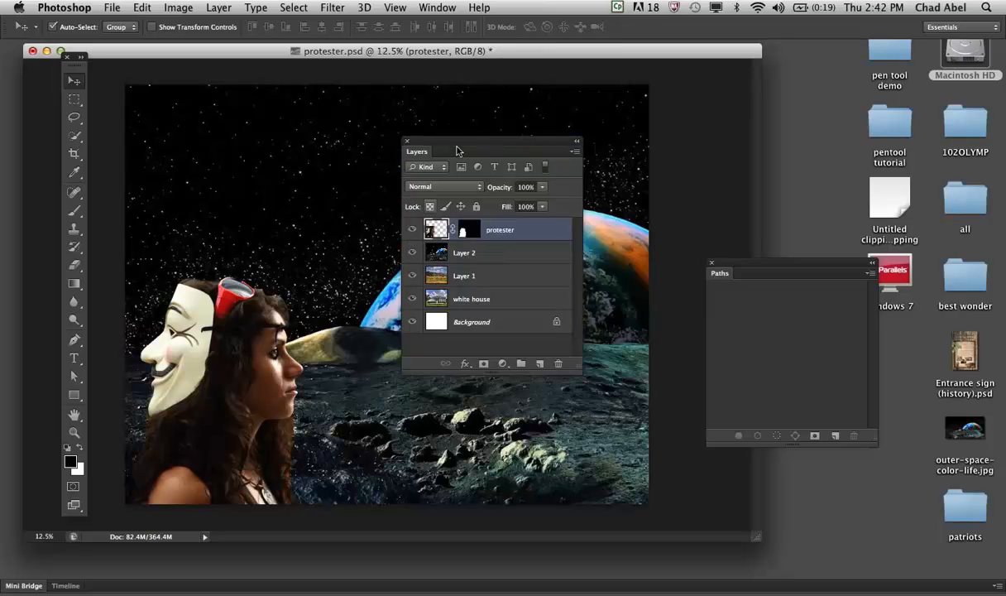
# - Look at the Layer Mask commands available for the protester layer
pyautogui.moveTo(456, 142); pyautogui.dragTo(535, 84)
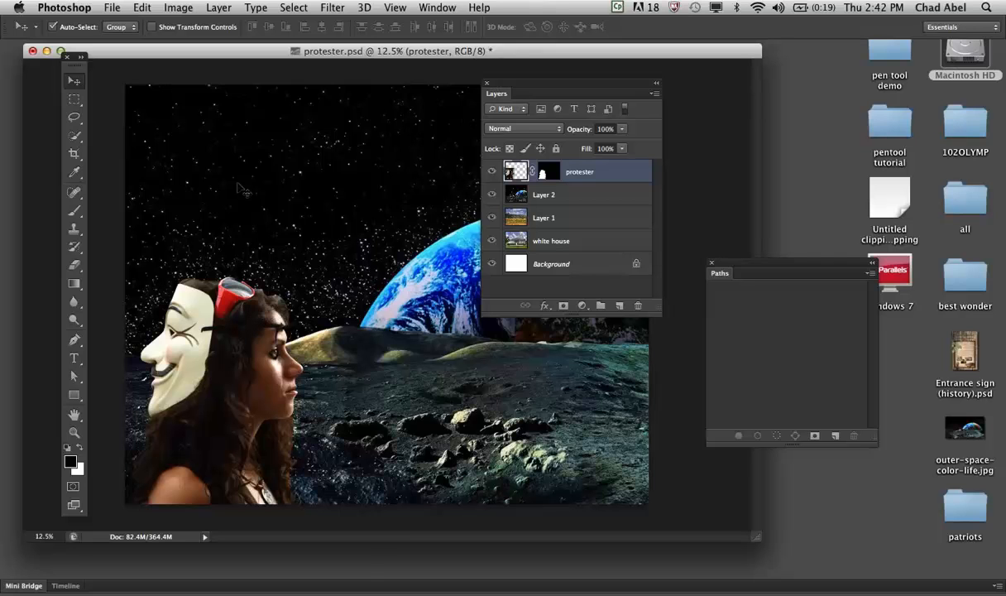
pyautogui.click(219, 8)
pyautogui.moveTo(243, 184)
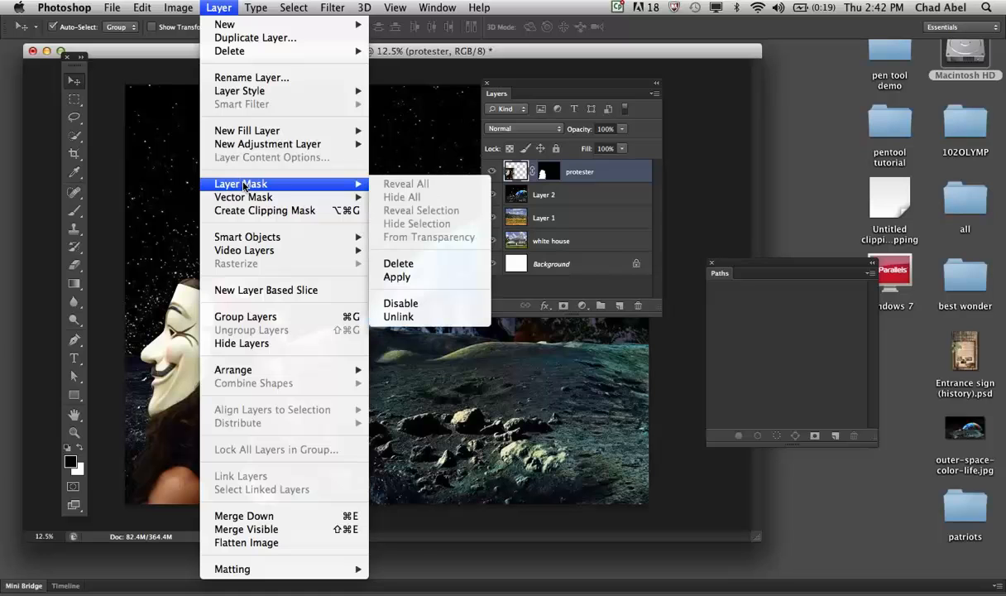
pyautogui.click(532, 46)
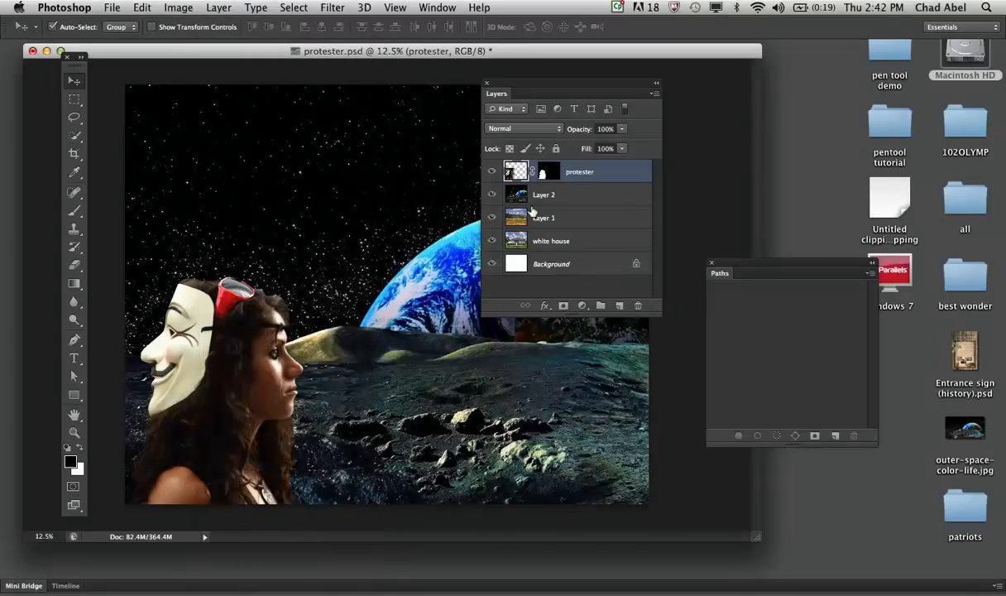
# - Hide Layer 2, Layer 1 and the white house layer so the protester stands on the white Background
pyautogui.moveTo(525, 93); pyautogui.dragTo(448, 123)
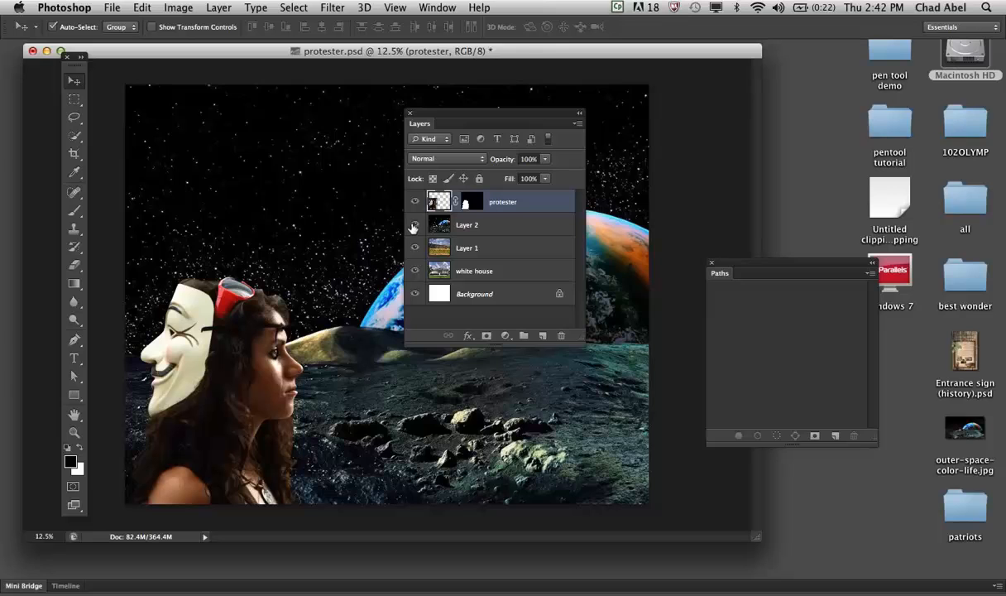
pyautogui.click(414, 224)
pyautogui.click(415, 247)
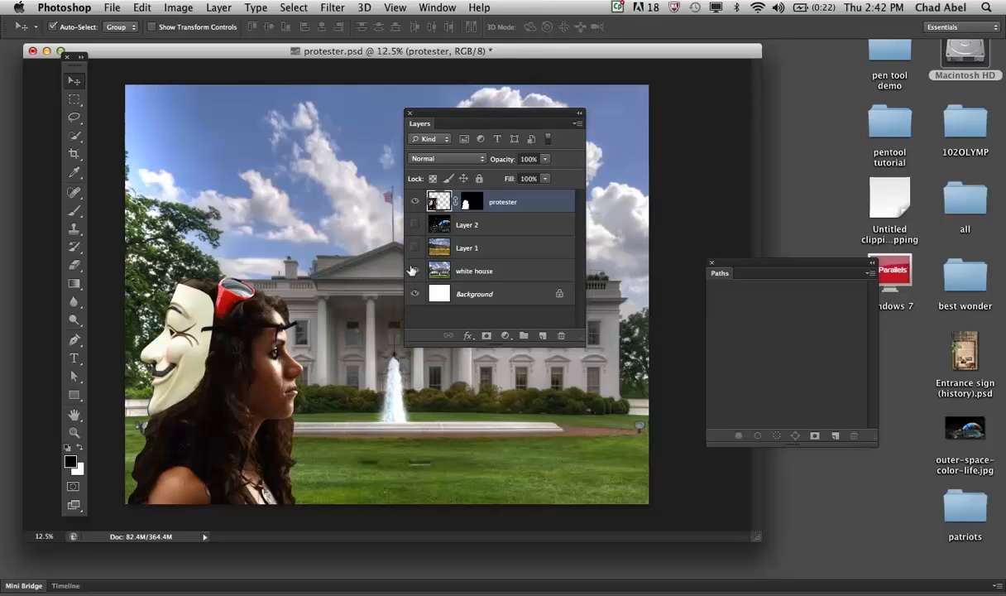
pyautogui.click(414, 271)
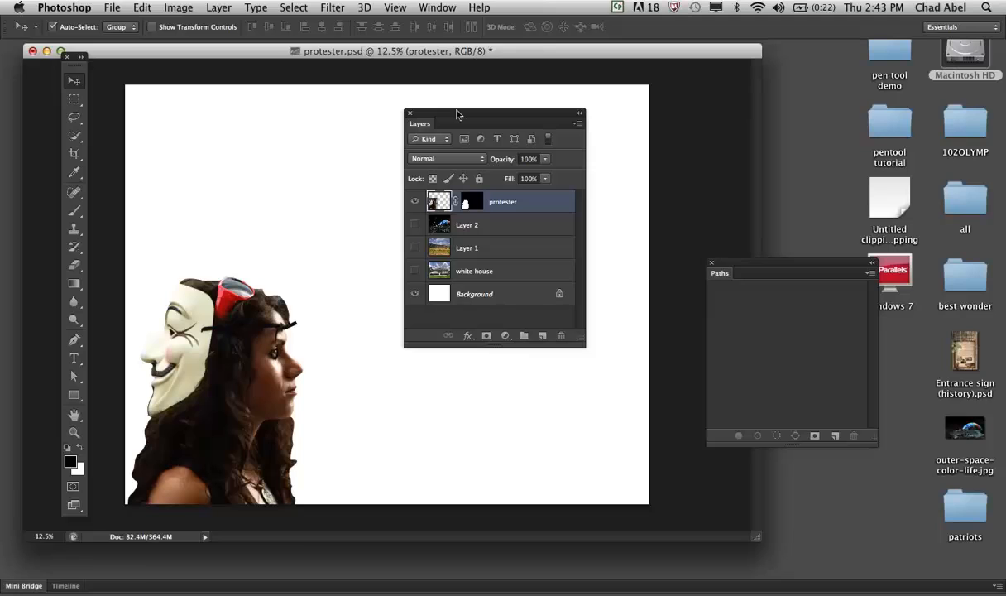
# - Target the protester layer's mask for editing and activate the standard Eraser tool
pyautogui.press('super+equal')
pyautogui.press('super+equal')
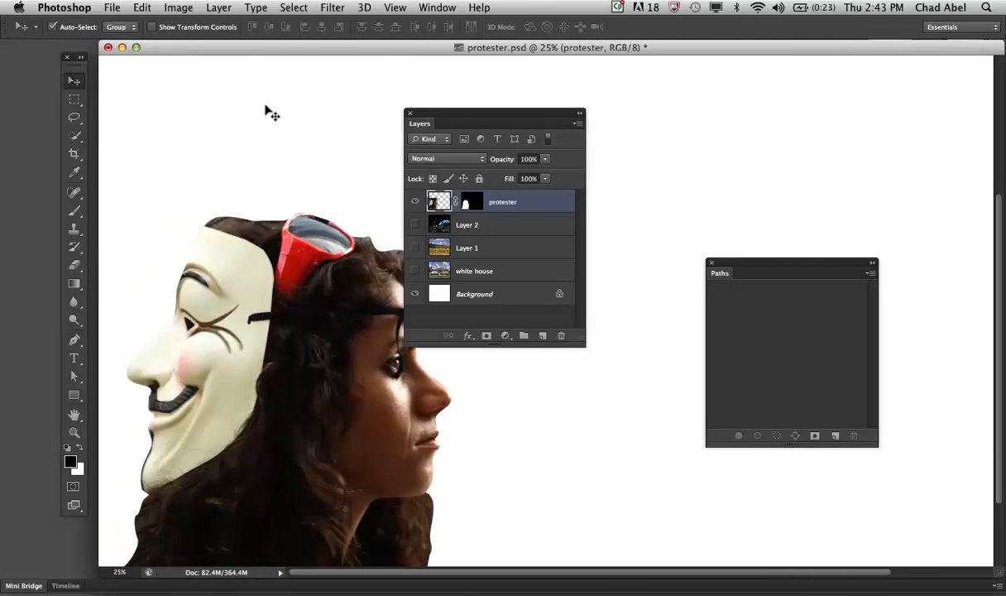
pyautogui.moveTo(435, 111); pyautogui.dragTo(555, 160)
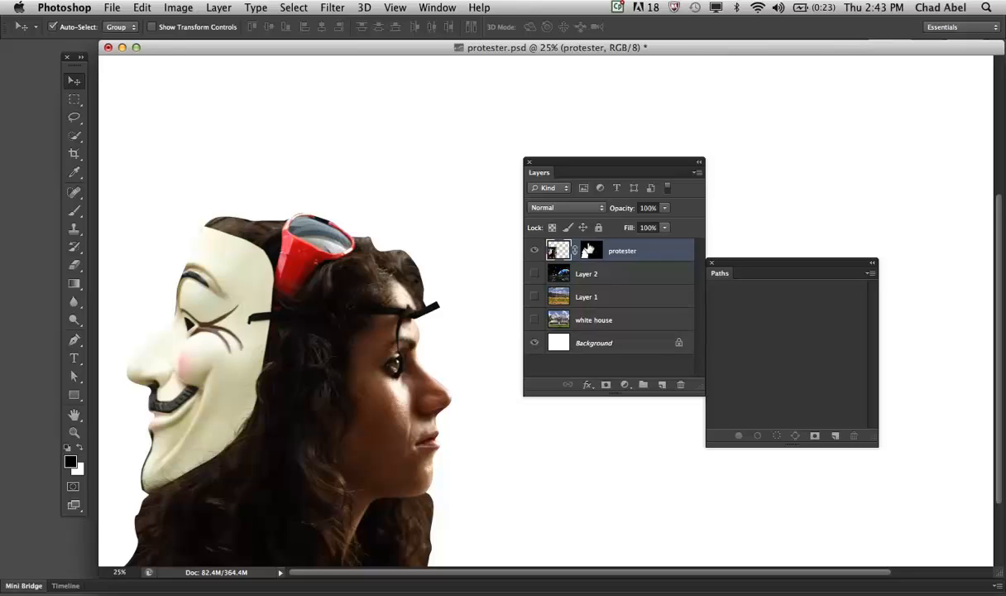
pyautogui.click(588, 249)
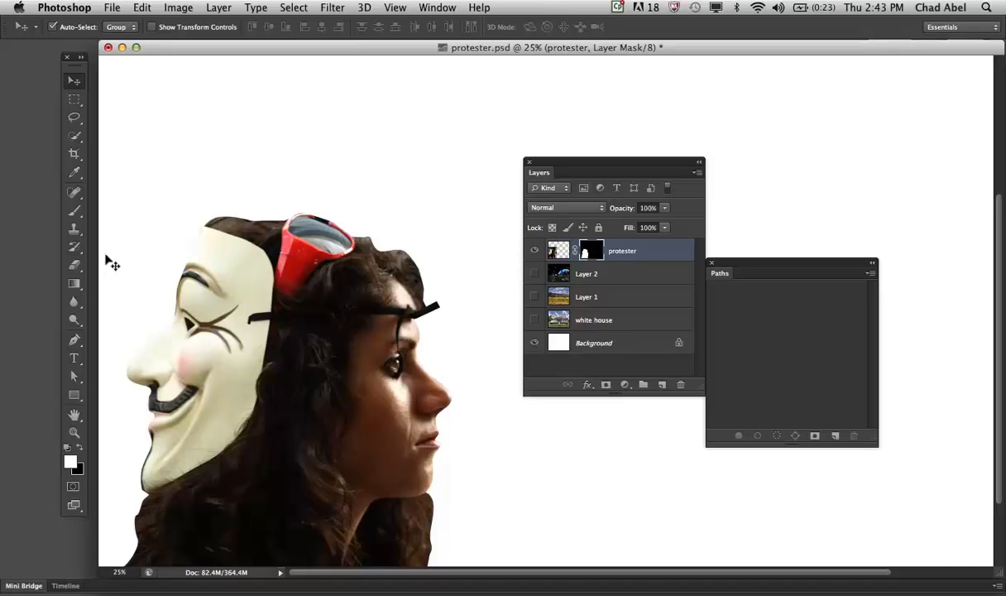
pyautogui.click(74, 264)
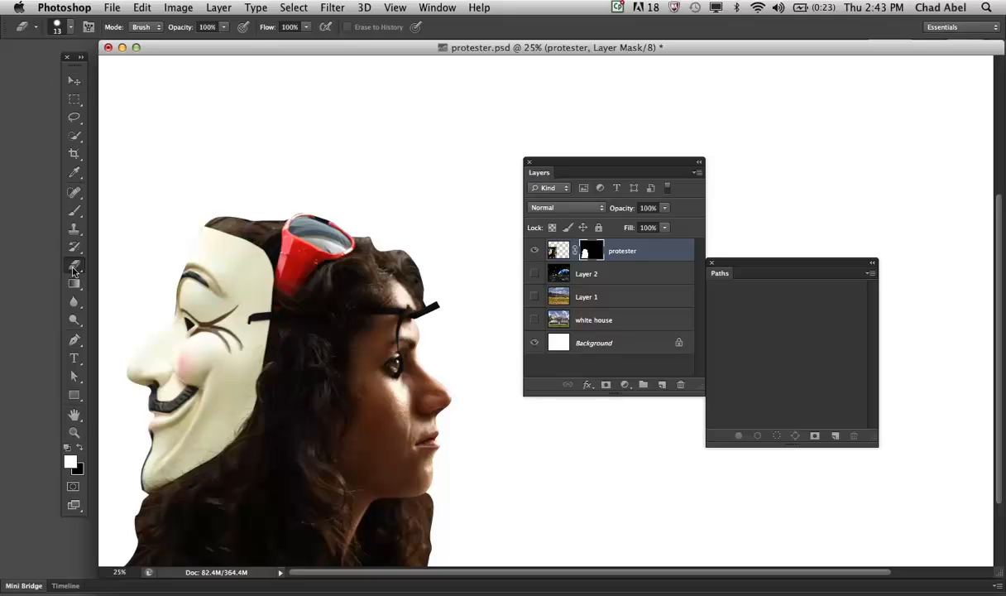
pyautogui.click(73, 267)
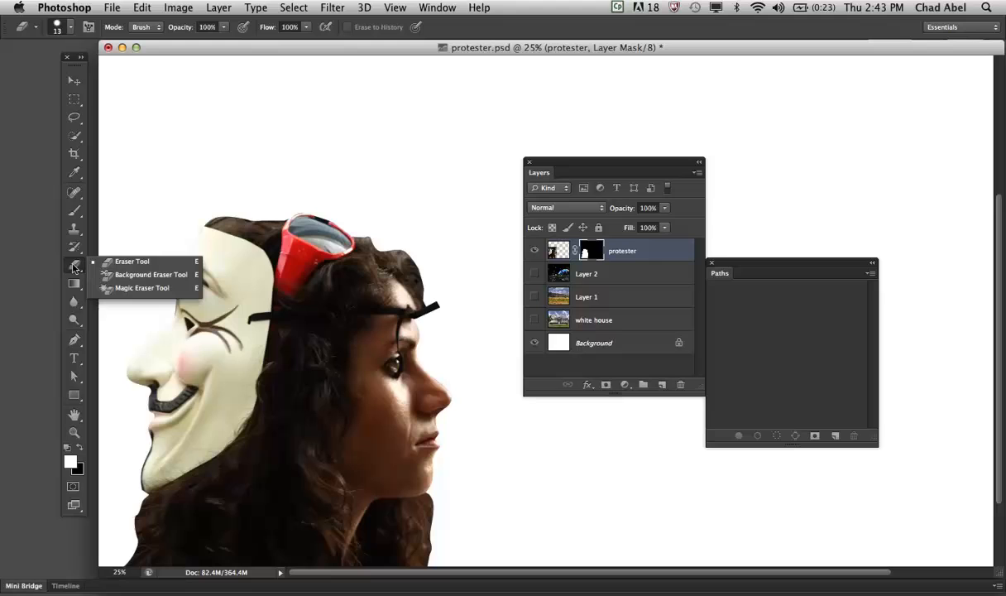
pyautogui.click(116, 261)
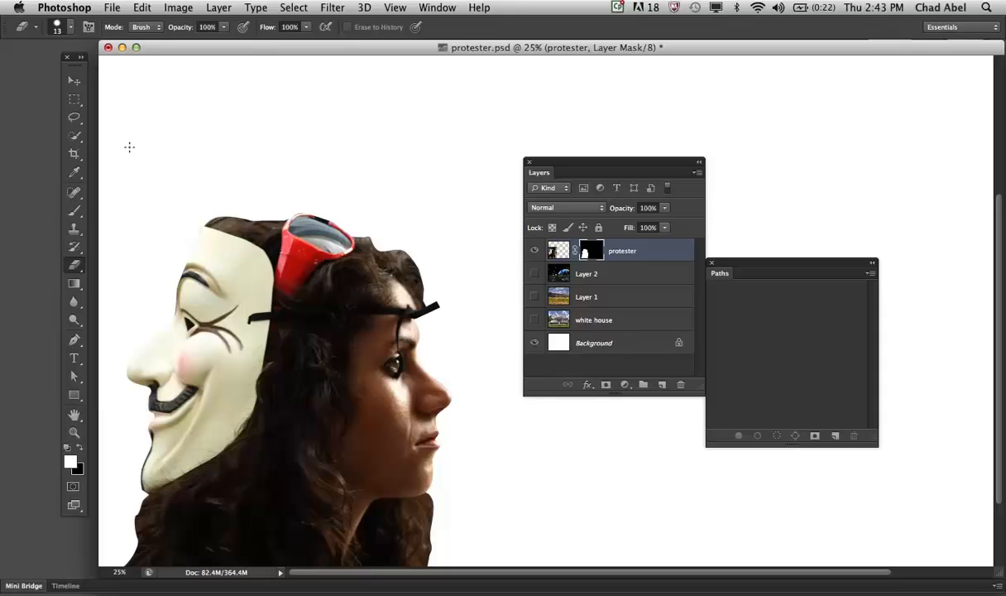
pyautogui.click(71, 267)
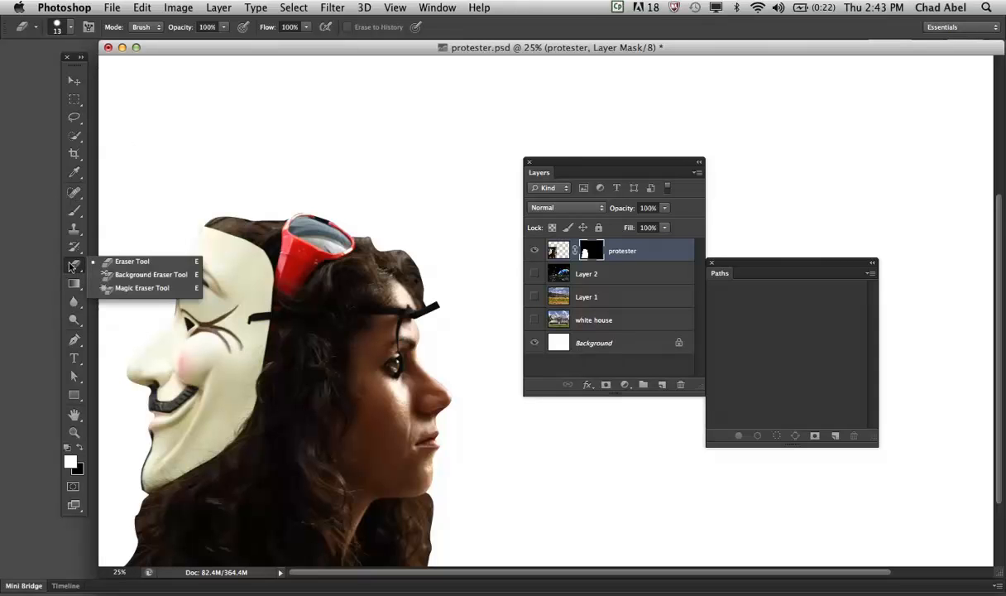
pyautogui.click(71, 267)
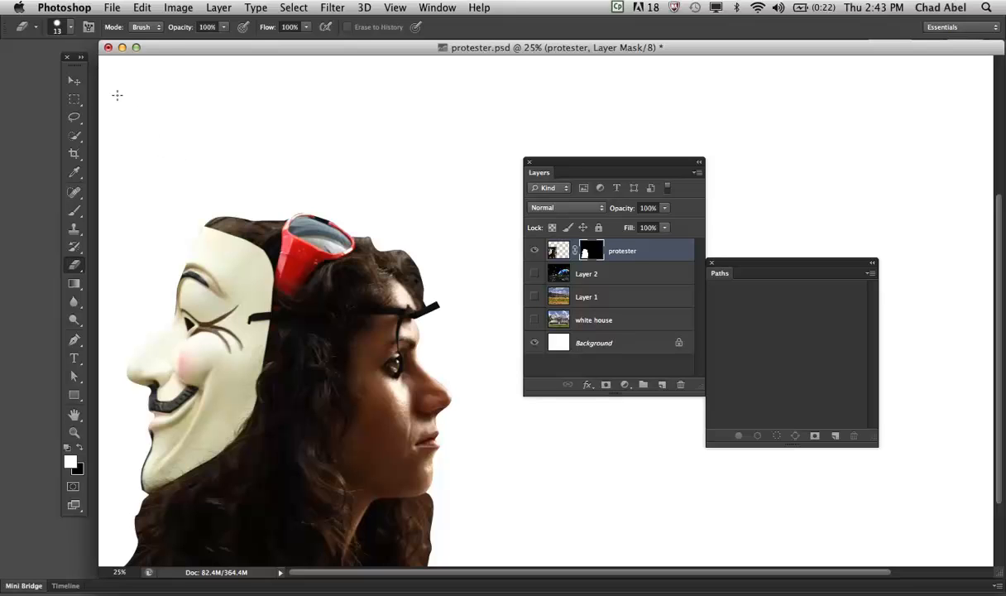
# - Set the eraser brush to a size of 117 px and a hardness of 0%
pyautogui.click(67, 27)
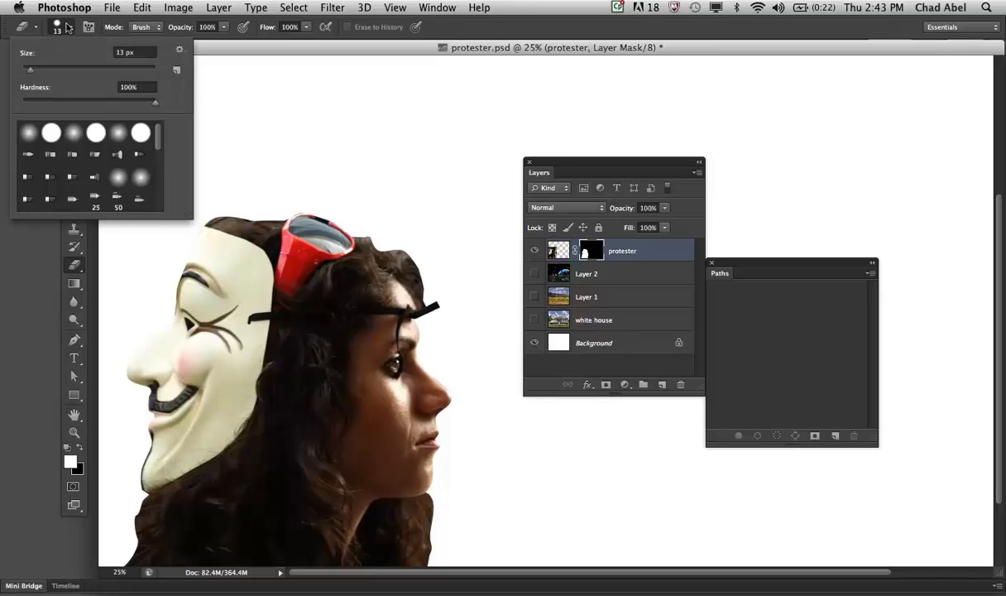
pyautogui.click(68, 28)
pyautogui.click(67, 27)
pyautogui.moveTo(28, 69)
pyautogui.mouseDown()
pyautogui.moveTo(142, 71)
pyautogui.moveTo(23, 70)
pyautogui.moveTo(60, 70)
pyautogui.mouseUp()
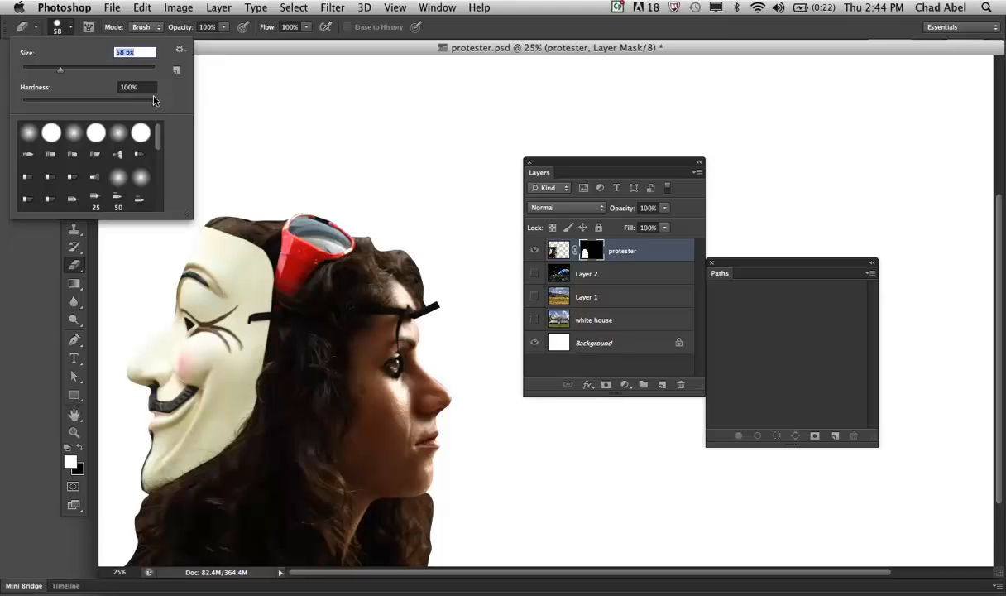
pyautogui.click(154, 100)
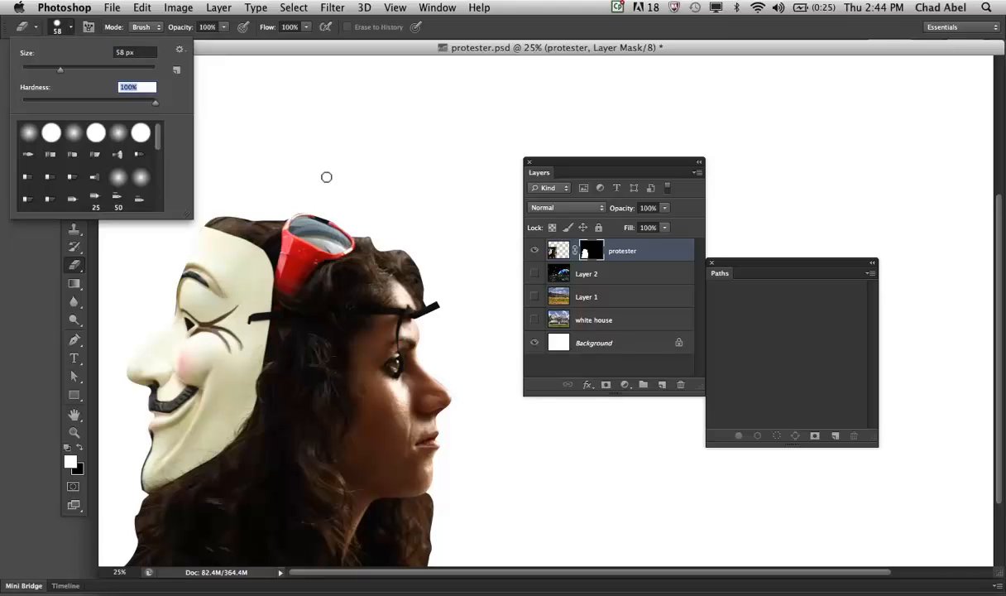
pyautogui.moveTo(159, 97); pyautogui.dragTo(4, 96)
pyautogui.click(93, 68)
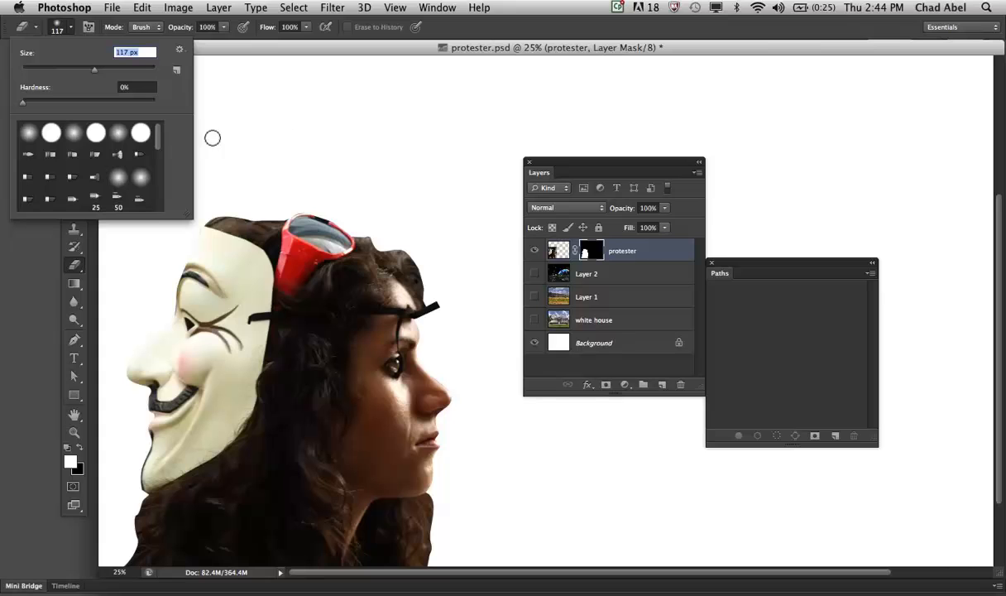
# - Browse the eraser's brush presets and set the brush size to 75 px
pyautogui.moveTo(156, 136)
pyautogui.mouseDown()
pyautogui.moveTo(157, 204)
pyautogui.moveTo(157, 119)
pyautogui.mouseUp()
pyautogui.moveTo(157, 139); pyautogui.dragTo(154, 197)
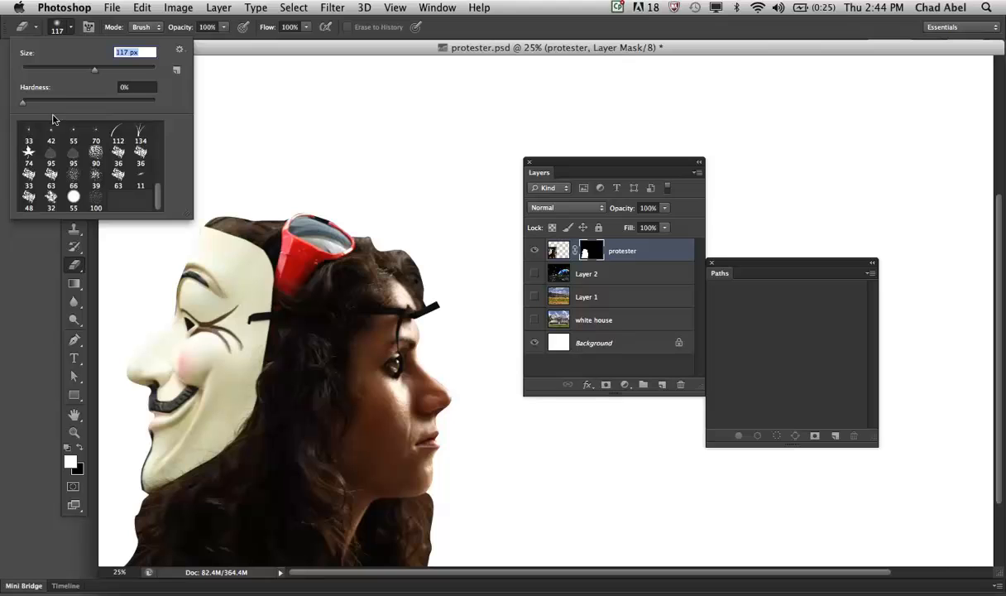
pyautogui.moveTo(158, 197); pyautogui.dragTo(159, 125)
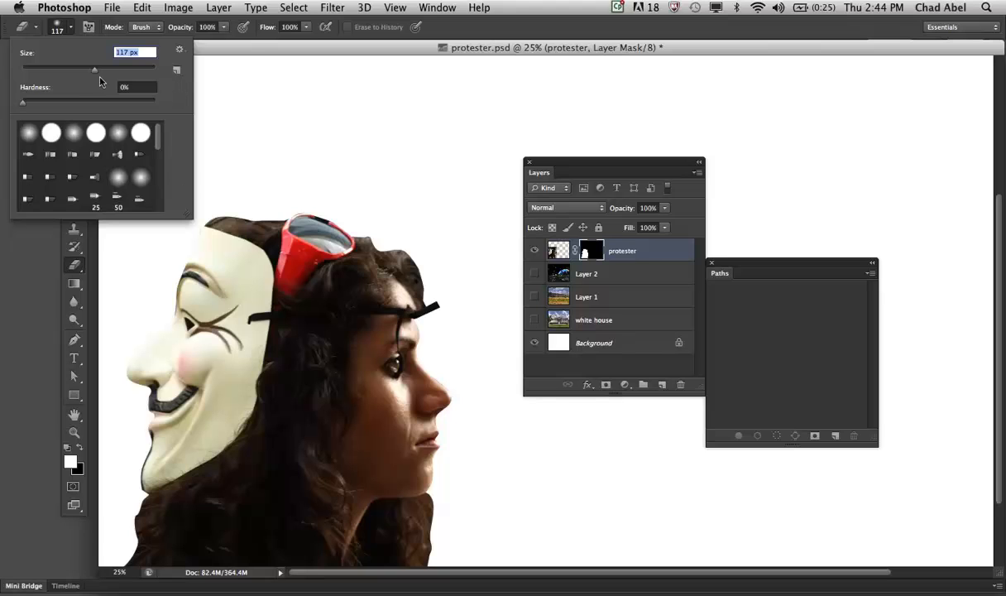
pyautogui.moveTo(91, 69); pyautogui.dragTo(72, 68)
pyautogui.press('Return')
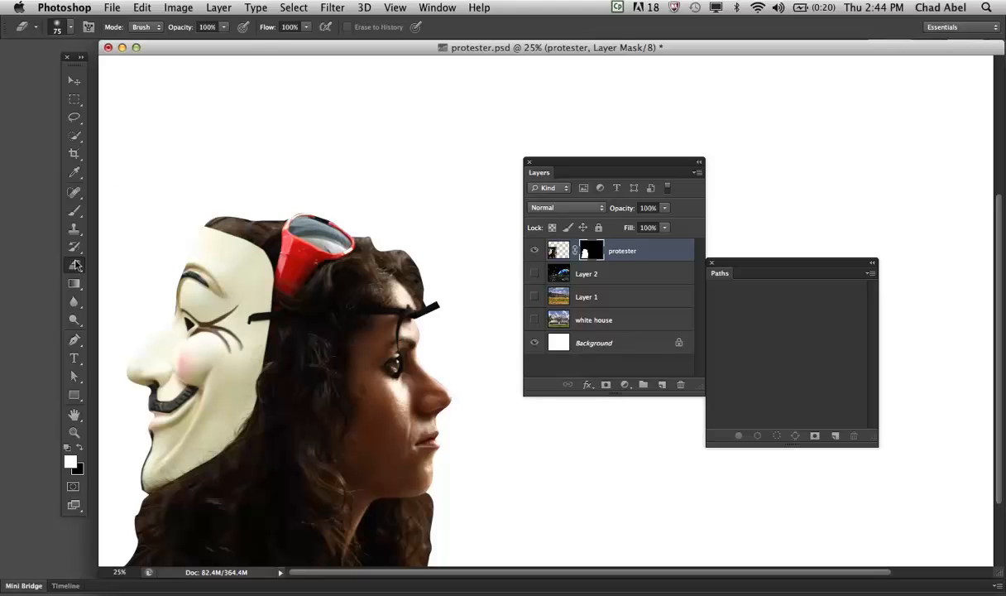
# - Set the eraser brush size to 68 px from the on-canvas brush settings
pyautogui.rightClick(245, 133)
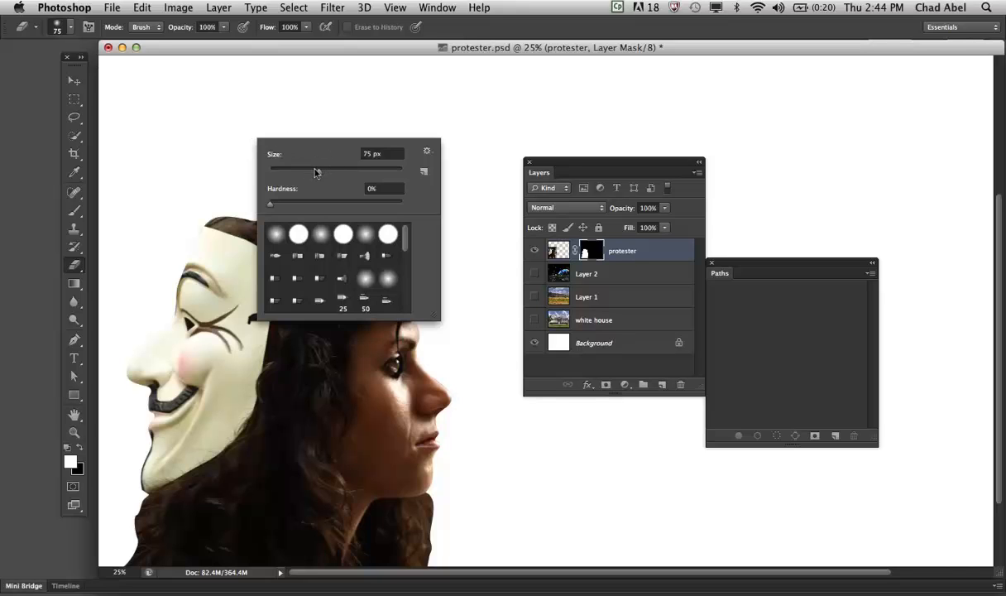
pyautogui.moveTo(315, 173); pyautogui.dragTo(305, 170)
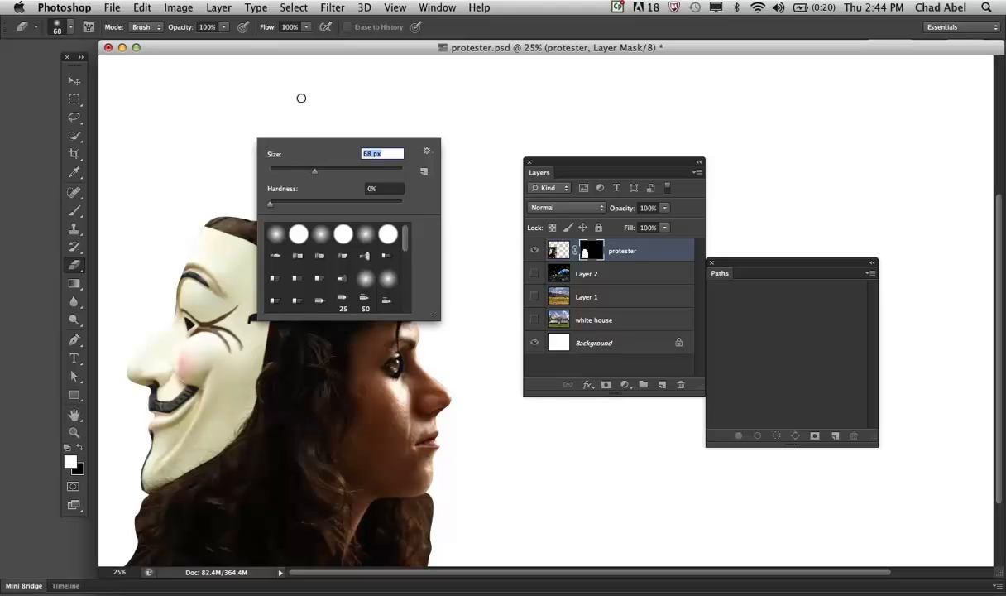
pyautogui.press('Return')
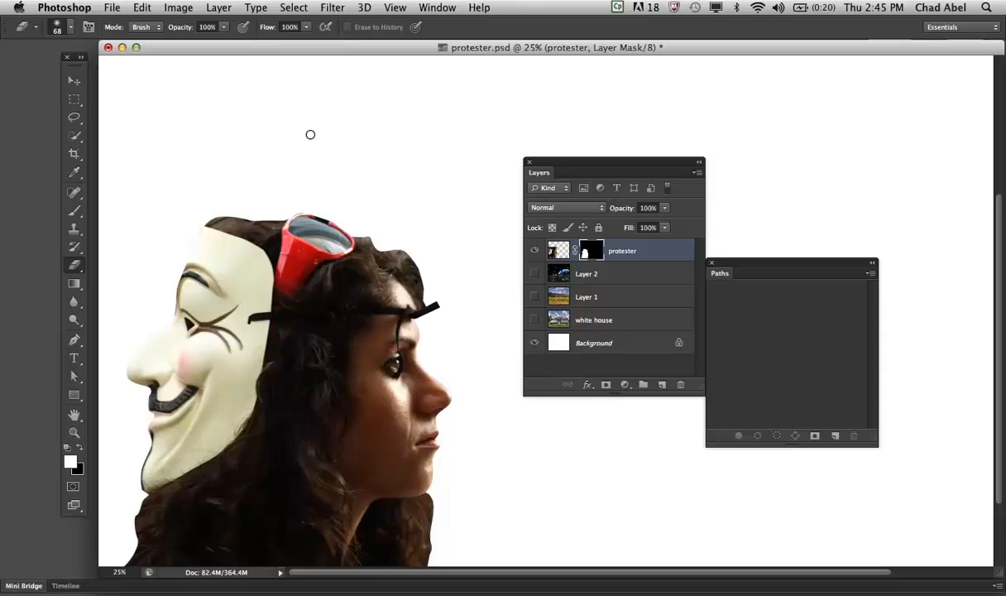
# - Enlarge and shrink the eraser brush in increments, ending at a size of 100 px
pyautogui.press(']')
pyautogui.press(']')
pyautogui.press(']')
pyautogui.press(']')
pyautogui.press(']')
pyautogui.press(']')
pyautogui.press(']')
pyautogui.press(']')
pyautogui.press(']')
pyautogui.press('[')
pyautogui.press('[')
pyautogui.press('[')
pyautogui.press('[')
pyautogui.press('[')
pyautogui.press('[')
pyautogui.press('[')
pyautogui.press('[')
pyautogui.press(']')
pyautogui.press(']')
pyautogui.press(']')
pyautogui.press(']')
pyautogui.press(']')
pyautogui.press(']')
pyautogui.press(']')
pyautogui.press(']')
pyautogui.press('[')
pyautogui.press('[')
pyautogui.press('[')
pyautogui.press('[')
pyautogui.press('[')
pyautogui.press('[')
# - Erase on the protester's mask with black as the background color to hide the hair between the red sunglasses and the forehead
pyautogui.moveTo(399, 234)
pyautogui.mouseDown()
pyautogui.moveTo(397, 271)
pyautogui.moveTo(402, 254)
pyautogui.moveTo(390, 279)
pyautogui.moveTo(408, 269)
pyautogui.moveTo(418, 285)
pyautogui.moveTo(356, 229)
pyautogui.moveTo(360, 249)
pyautogui.moveTo(371, 247)
pyautogui.moveTo(333, 252)
pyautogui.moveTo(422, 272)
pyautogui.moveTo(401, 282)
pyautogui.moveTo(411, 254)
pyautogui.moveTo(348, 259)
pyautogui.moveTo(345, 223)
pyautogui.mouseUp()
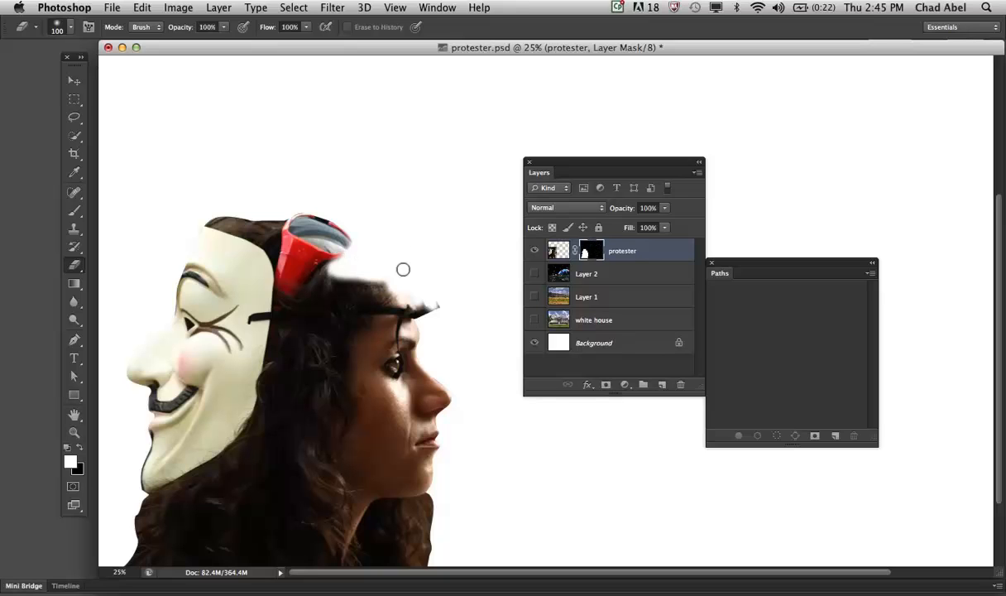
pyautogui.moveTo(320, 249); pyautogui.dragTo(397, 286)
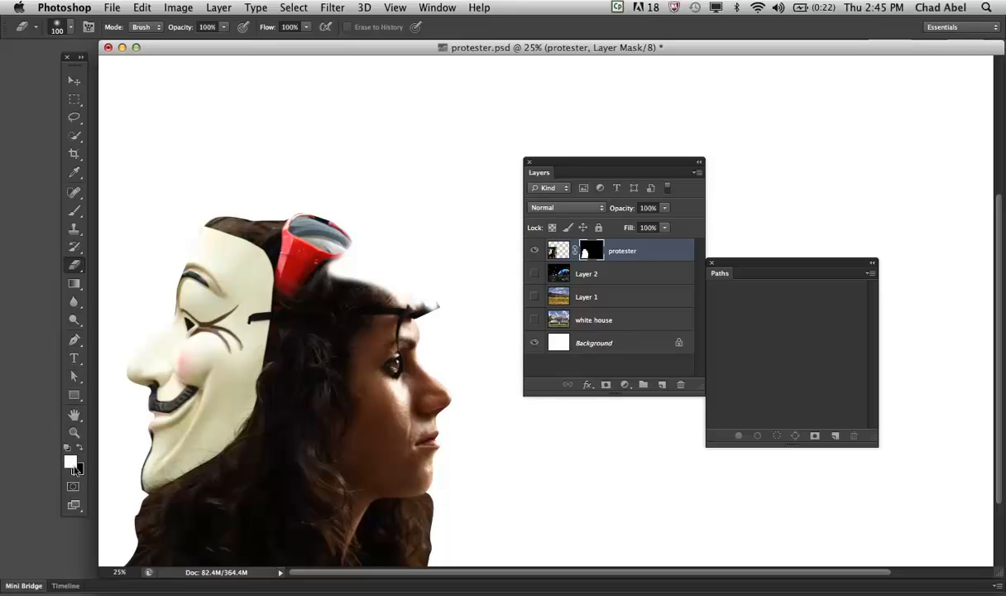
pyautogui.moveTo(324, 287)
pyautogui.mouseDown()
pyautogui.moveTo(359, 242)
pyautogui.moveTo(308, 266)
pyautogui.mouseUp()
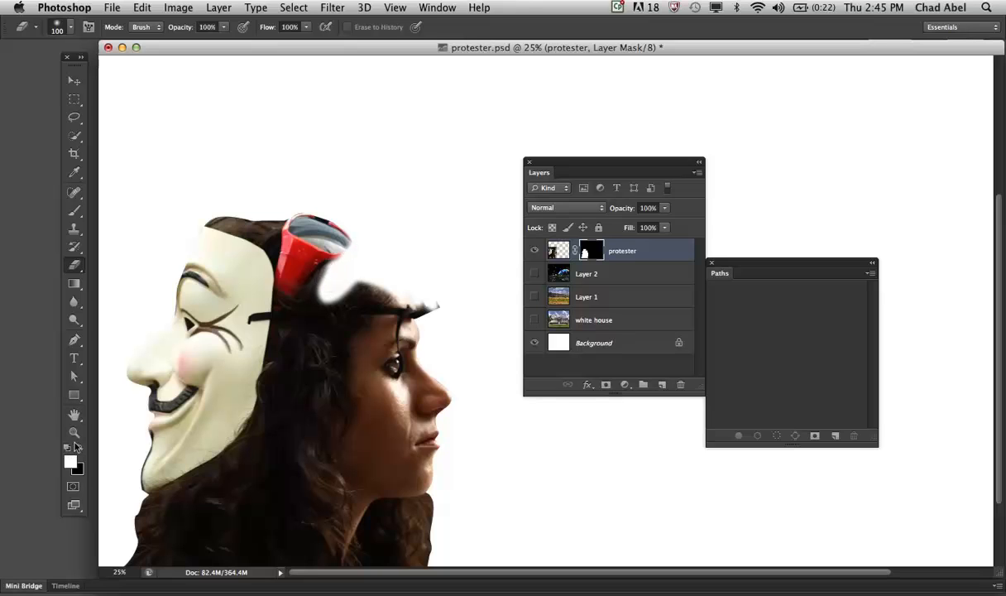
# - Swap the foreground and background colors and erase on the mask to restore the hidden hair above the forehead
pyautogui.click(79, 447)
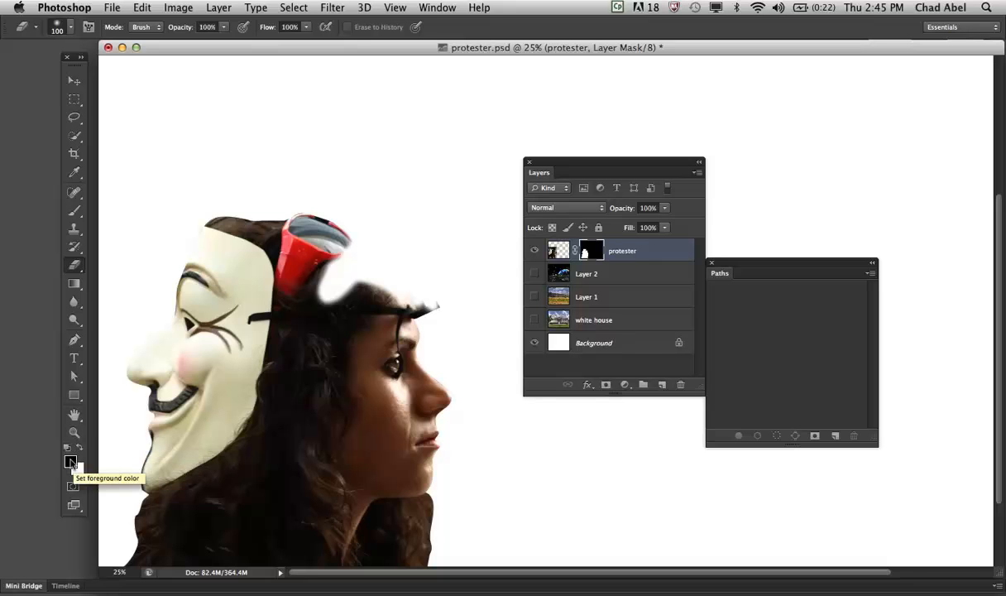
pyautogui.moveTo(318, 264)
pyautogui.mouseDown()
pyautogui.moveTo(313, 295)
pyautogui.moveTo(320, 280)
pyautogui.moveTo(300, 268)
pyautogui.moveTo(332, 264)
pyautogui.moveTo(336, 280)
pyautogui.moveTo(318, 262)
pyautogui.moveTo(339, 292)
pyautogui.moveTo(327, 274)
pyautogui.moveTo(342, 248)
pyautogui.moveTo(352, 267)
pyautogui.moveTo(335, 257)
pyautogui.moveTo(341, 239)
pyautogui.moveTo(373, 270)
pyautogui.moveTo(348, 259)
pyautogui.moveTo(382, 281)
pyautogui.mouseUp()
pyautogui.press('super+plus')
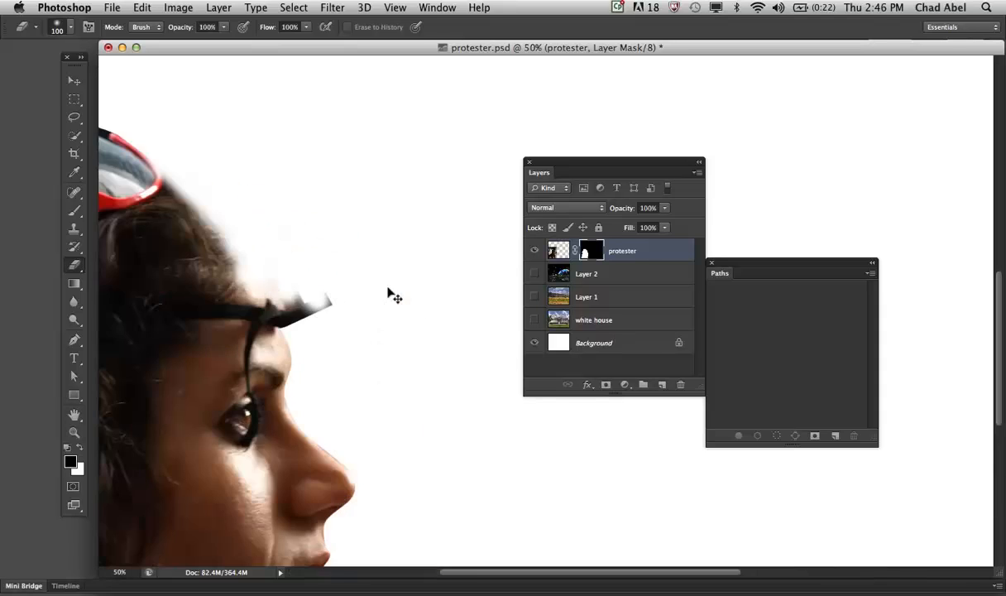
pyautogui.moveTo(196, 248)
pyautogui.mouseDown()
pyautogui.moveTo(249, 286)
pyautogui.moveTo(306, 301)
pyautogui.mouseUp()
# - Reduce the eraser brush size to 18 px, keeping its hardness at 0%
pyautogui.press('[')
pyautogui.press('[')
pyautogui.press('[')
pyautogui.press('[')
pyautogui.press('[')
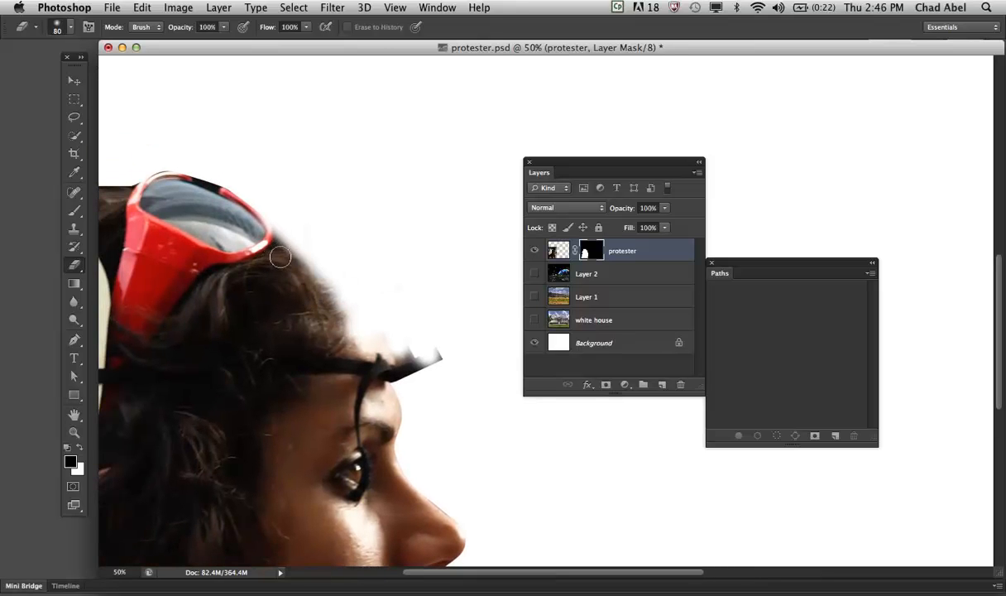
pyautogui.rightClick(286, 262)
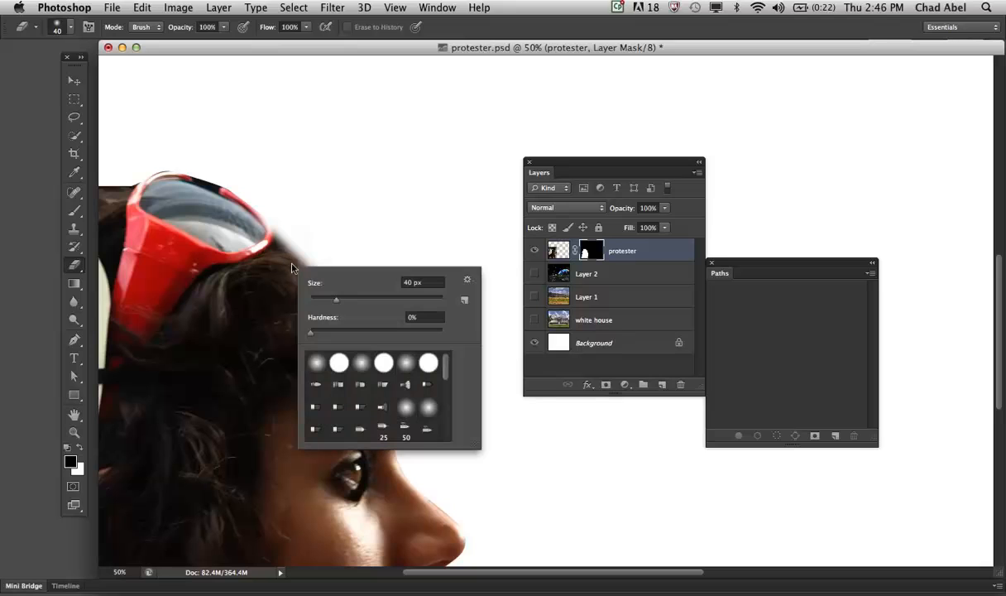
pyautogui.moveTo(333, 302); pyautogui.dragTo(320, 301)
# - Erase with small strokes on the mask to restore wisps of hair between the red sunglasses and the forehead
pyautogui.moveTo(278, 236); pyautogui.dragTo(290, 250)
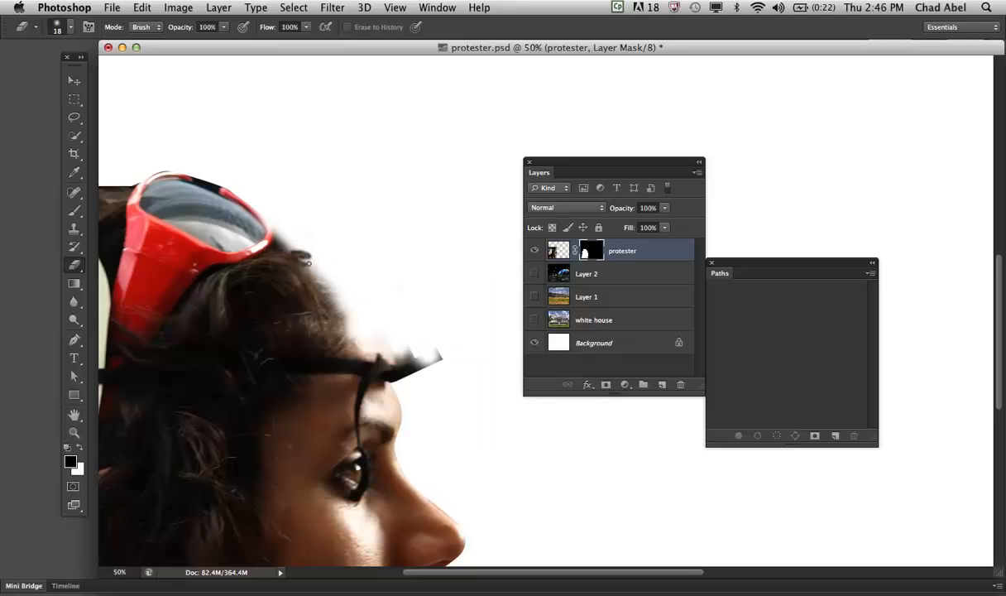
pyautogui.moveTo(328, 274); pyautogui.dragTo(329, 295)
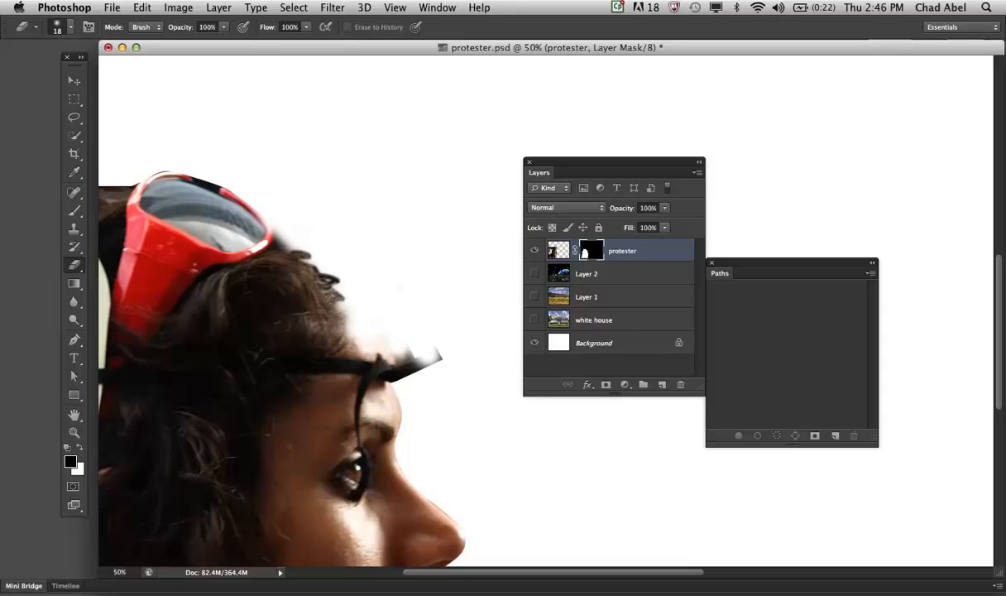
pyautogui.press('super+minus')
pyautogui.press('super+minus')
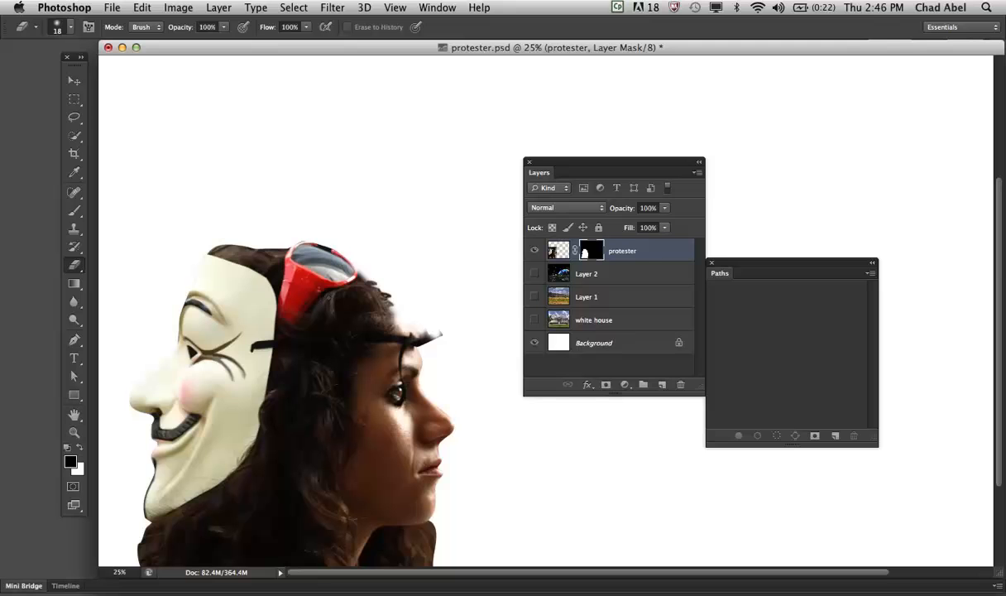
# - Step back through the history past the hair mask edits to the state where the Layer 2 moon background is shown
pyautogui.press('alt+super+z')
pyautogui.press('alt+super+z')
pyautogui.press('alt+super+z')
pyautogui.press('alt+super+z')
pyautogui.press('alt+super+z')
pyautogui.press('alt+super+z')
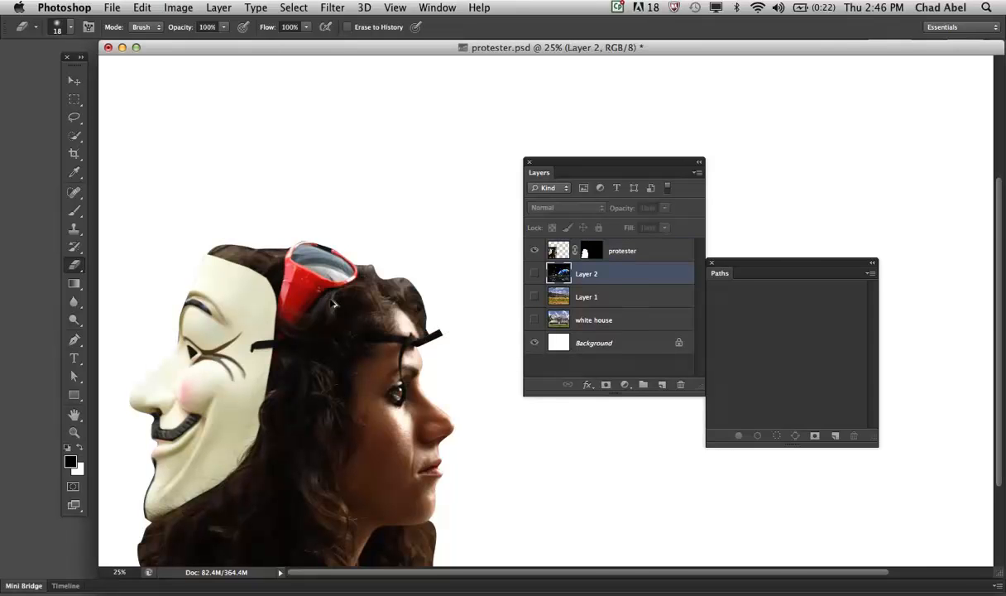
pyautogui.press('alt+super+z')
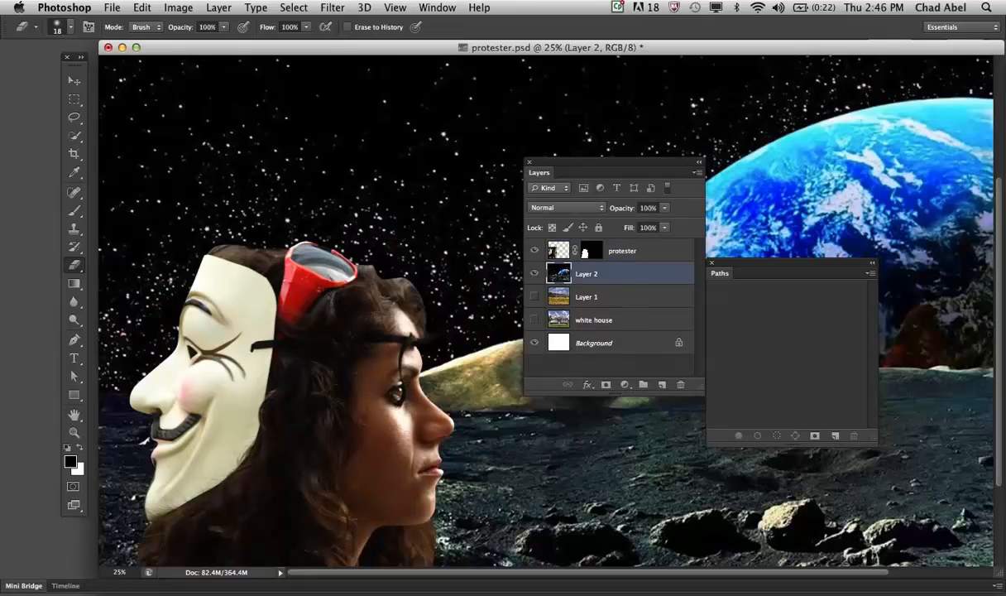
# - Redo the undone changes up to the eraser strokes that hide the hair beside the red sunglasses
pyautogui.press('shift+super+z')
pyautogui.press('shift+super+z')
pyautogui.press('shift+super+z')
pyautogui.press('shift+super+z')
pyautogui.press('shift+super+z')
pyautogui.press('shift+super+z')
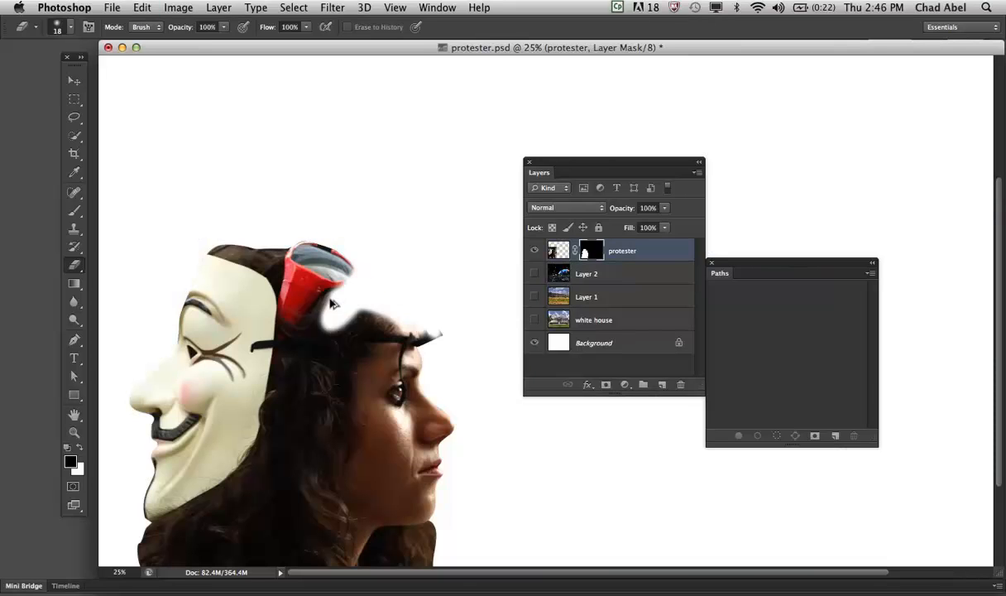
# - Undo the eraser strokes on the hair again and select the protester layer's mask for editing
pyautogui.press('alt+super+z')
pyautogui.press('alt+super+z')
pyautogui.press('alt+super+z')
pyautogui.press('alt+super+z')
pyautogui.press('alt+super+z')
pyautogui.press('alt+super+z')
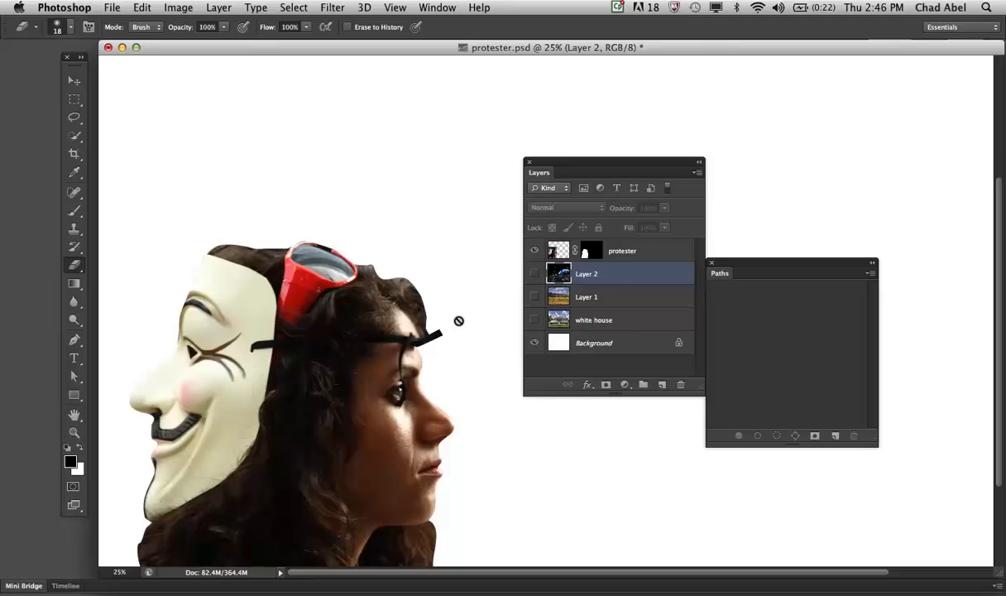
pyautogui.click(591, 251)
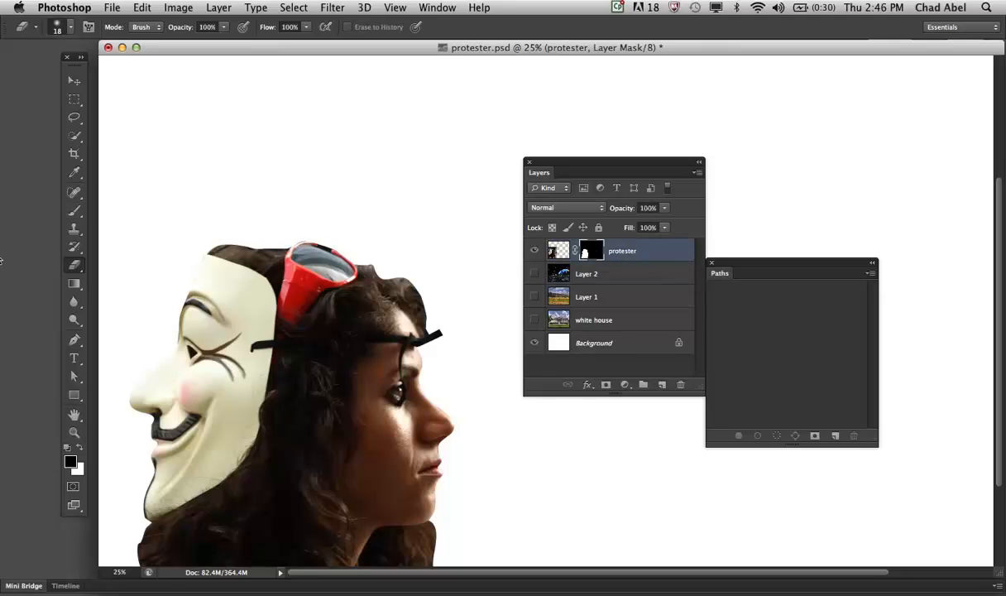
# - Paint on the mask with the Brush tool enlarged to 125 px, using black to hide hair and white to reveal the surroundings above the head
pyautogui.click(75, 214)
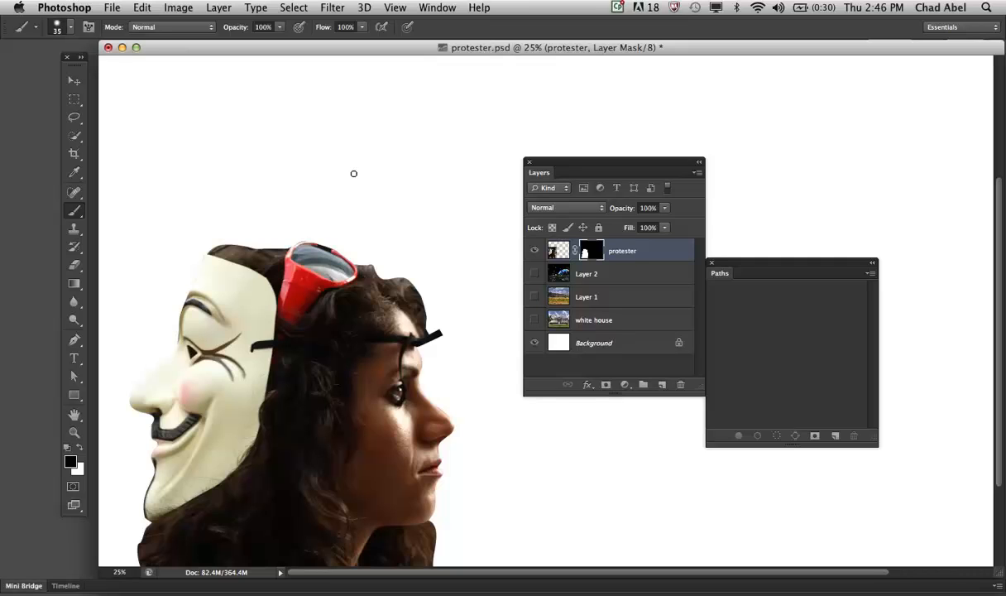
pyautogui.press(']')
pyautogui.press(']')
pyautogui.press(']')
pyautogui.moveTo(407, 263)
pyautogui.mouseDown()
pyautogui.moveTo(373, 286)
pyautogui.moveTo(398, 278)
pyautogui.moveTo(408, 301)
pyautogui.moveTo(376, 291)
pyautogui.mouseUp()
pyautogui.click(77, 448)
pyautogui.moveTo(342, 255)
pyautogui.mouseDown()
pyautogui.moveTo(392, 306)
pyautogui.moveTo(398, 292)
pyautogui.moveTo(407, 309)
pyautogui.moveTo(390, 282)
pyautogui.moveTo(422, 211)
pyautogui.moveTo(397, 253)
pyautogui.moveTo(398, 224)
pyautogui.moveTo(358, 244)
pyautogui.moveTo(373, 205)
pyautogui.moveTo(365, 259)
pyautogui.moveTo(365, 225)
pyautogui.moveTo(350, 218)
pyautogui.moveTo(335, 237)
pyautogui.moveTo(197, 245)
pyautogui.mouseUp()
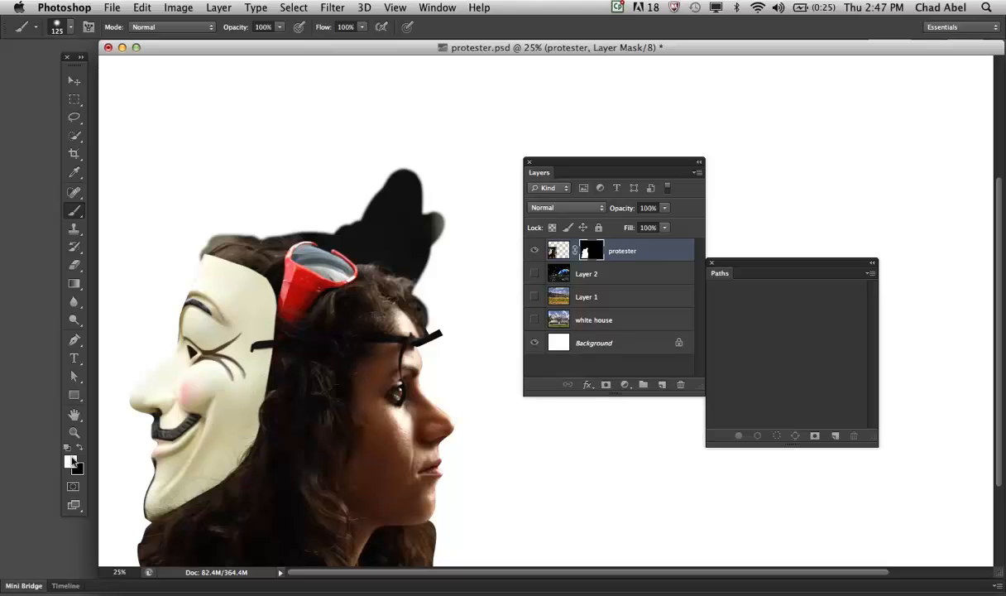
# - Erase on the mask with the Eraser tool to hide parts of the revealed dark area above the head, and swap the colors
pyautogui.click(74, 264)
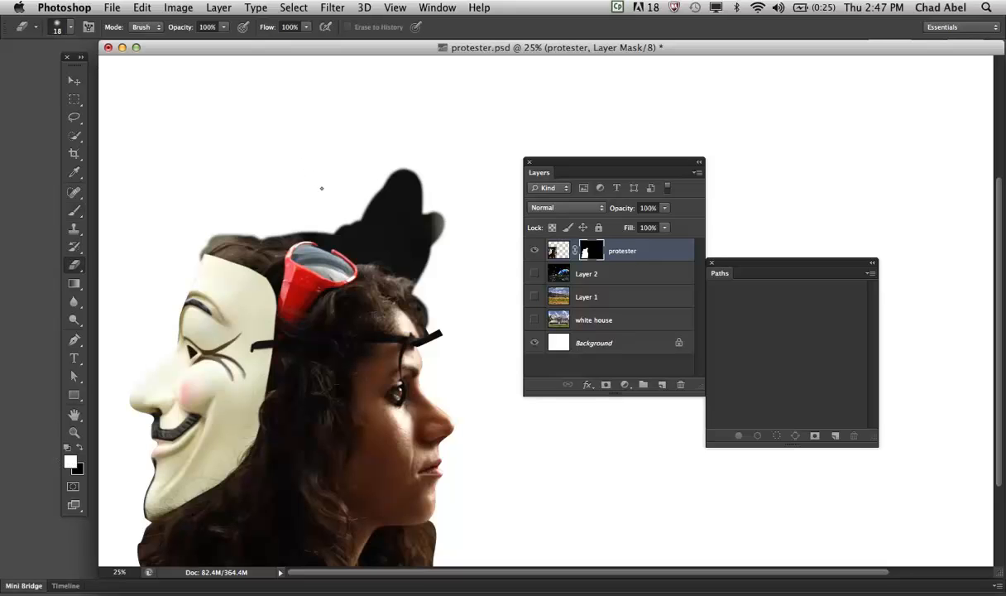
pyautogui.moveTo(317, 184)
pyautogui.mouseDown()
pyautogui.moveTo(389, 194)
pyautogui.moveTo(409, 159)
pyautogui.moveTo(364, 187)
pyautogui.moveTo(368, 227)
pyautogui.moveTo(361, 198)
pyautogui.moveTo(382, 208)
pyautogui.mouseUp()
pyautogui.click(80, 448)
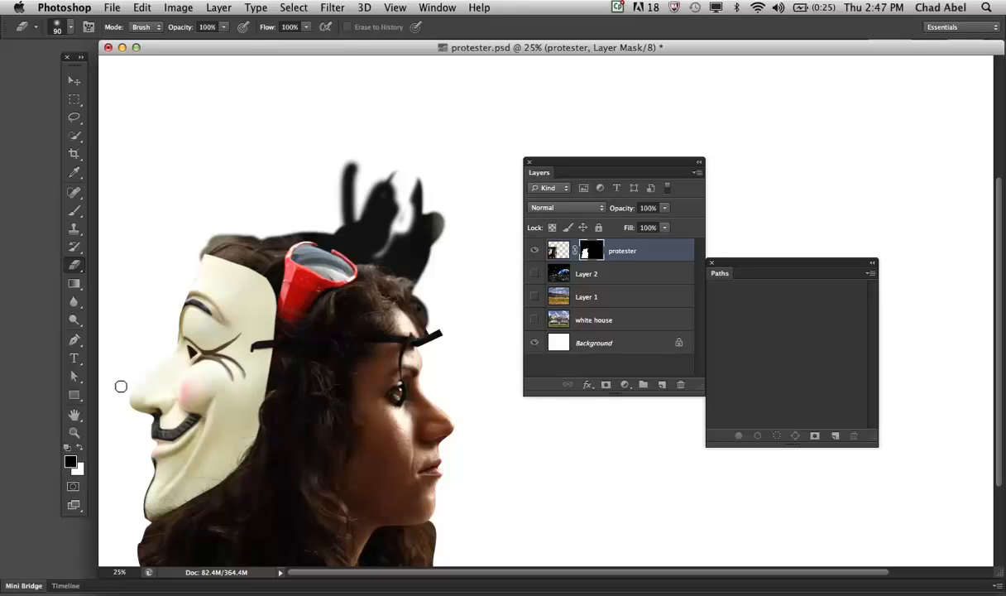
# - Swap the foreground and background colors repeatedly and erase on the mask once more with the 90 px eraser above the red sunglasses
pyautogui.press('x')
pyautogui.press('x')
pyautogui.press('x')
pyautogui.press('x')
pyautogui.press('x')
pyautogui.moveTo(304, 197)
pyautogui.mouseDown()
pyautogui.moveTo(347, 233)
pyautogui.moveTo(326, 215)
pyautogui.moveTo(339, 227)
pyautogui.mouseUp()
pyautogui.press('x')
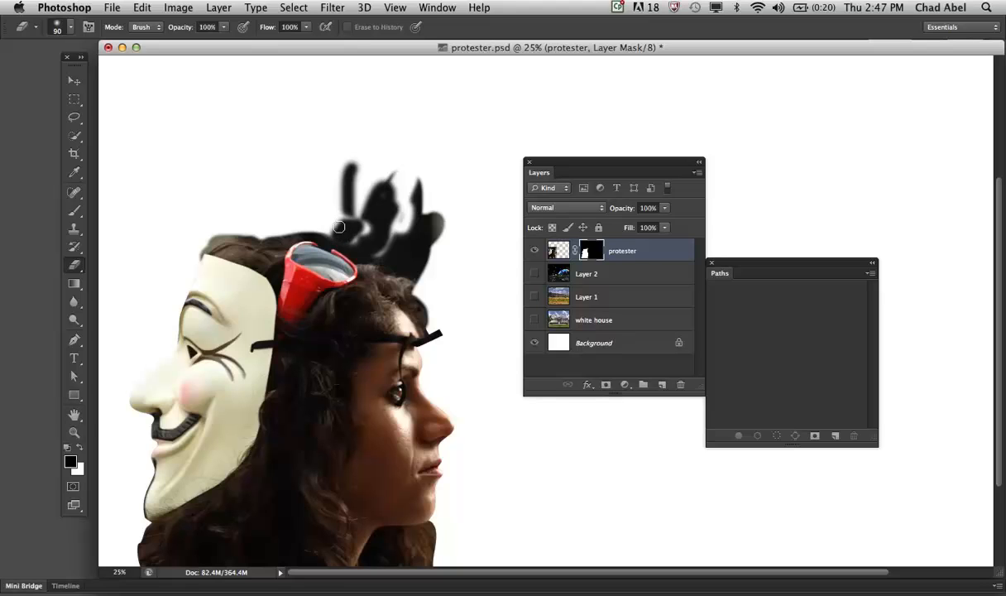
# - Undo all the brush and eraser strokes made on the protester mask
pyautogui.press('super+alt+z')
pyautogui.press('super+alt+z')
pyautogui.press('super+alt+z')
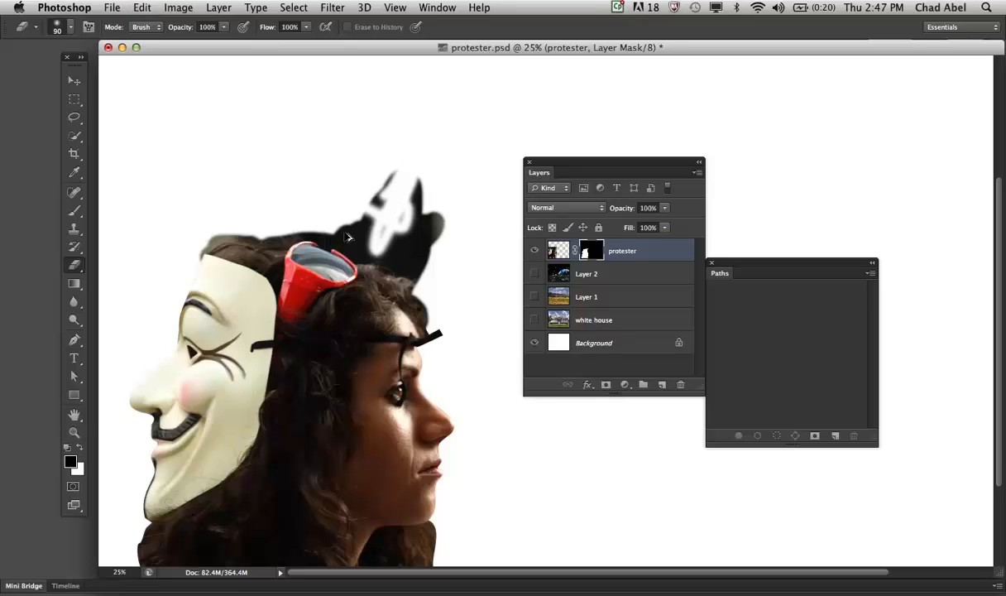
pyautogui.press('super+alt+z')
pyautogui.press('super+alt+z')
pyautogui.press('super+alt+z')
pyautogui.press('super+alt+z')
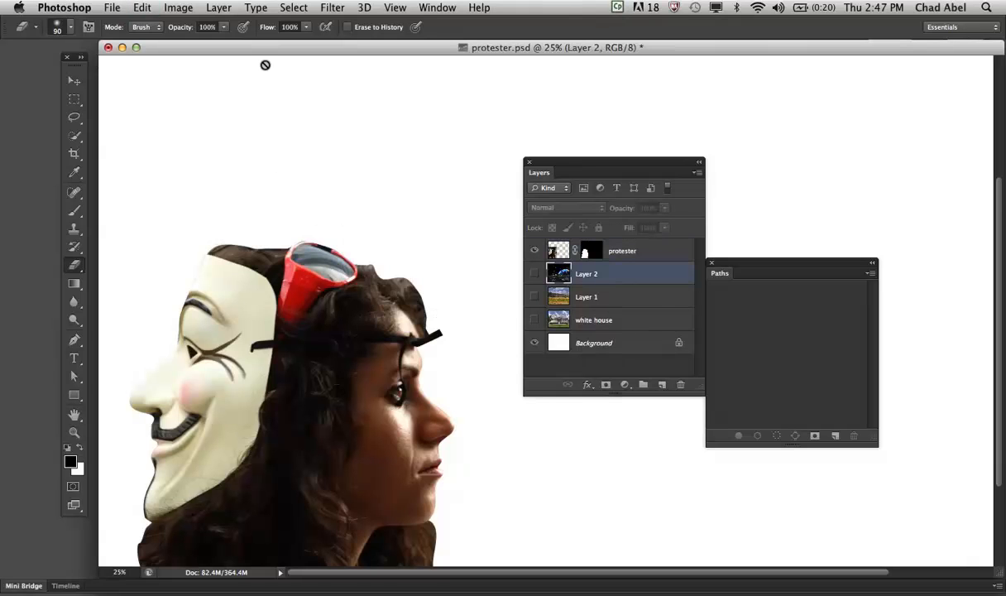
# - Open the protester layer's mask properties and try a lower mask density, returning it to 100%
pyautogui.click(73, 80)
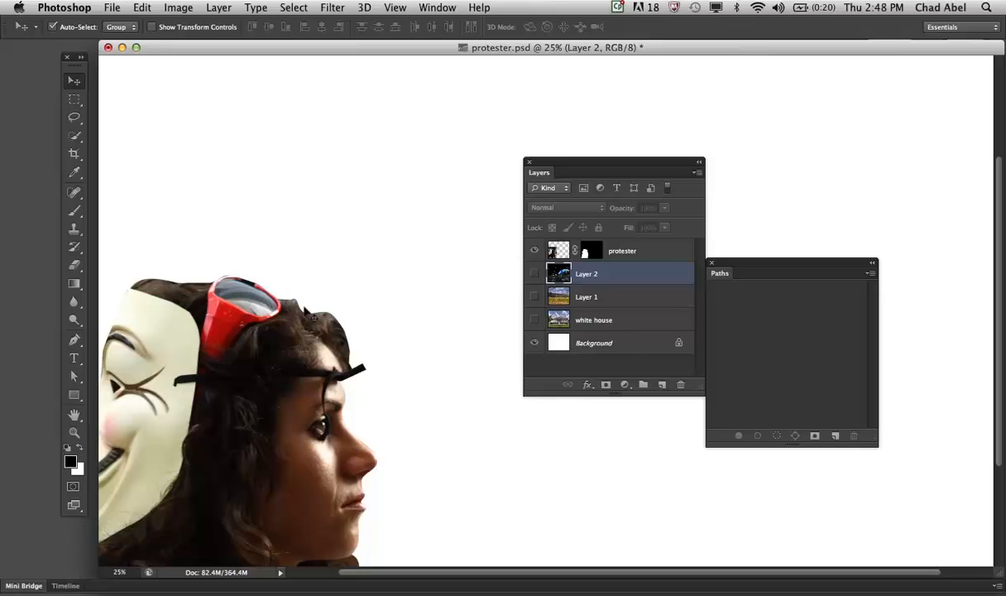
pyautogui.moveTo(328, 290); pyautogui.dragTo(405, 175)
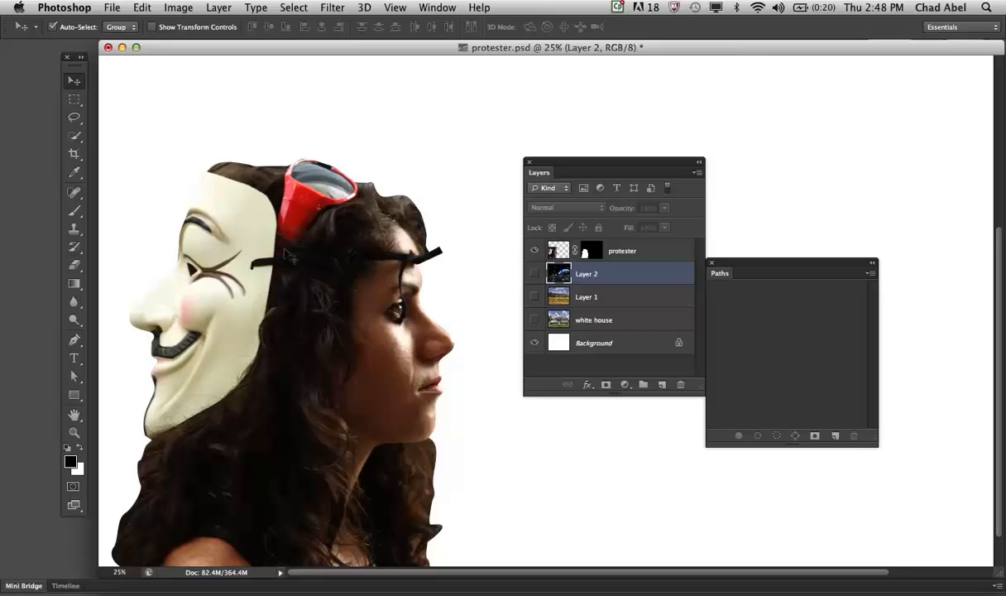
pyautogui.moveTo(596, 161); pyautogui.dragTo(617, 111)
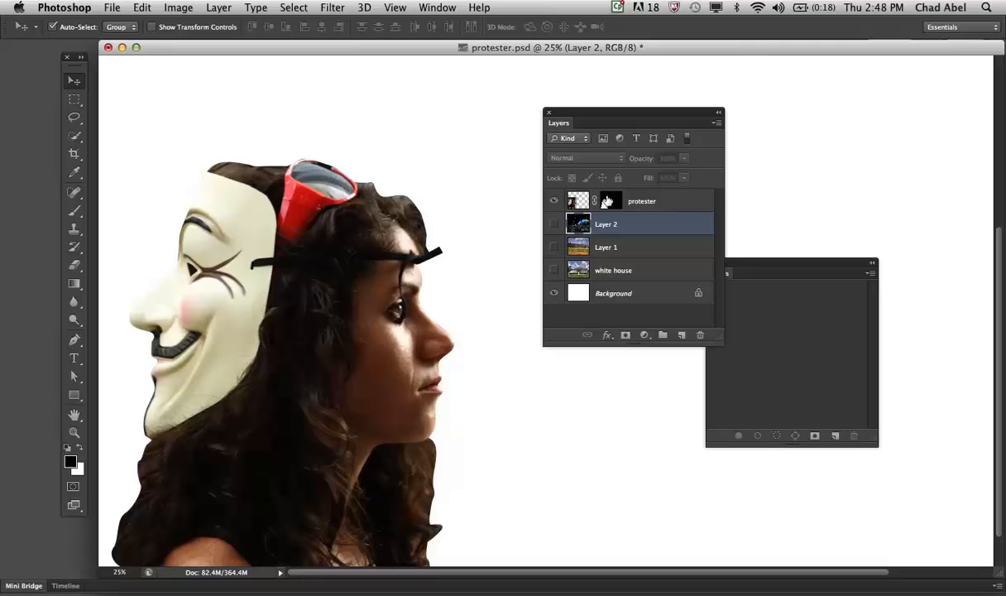
pyautogui.click(647, 198)
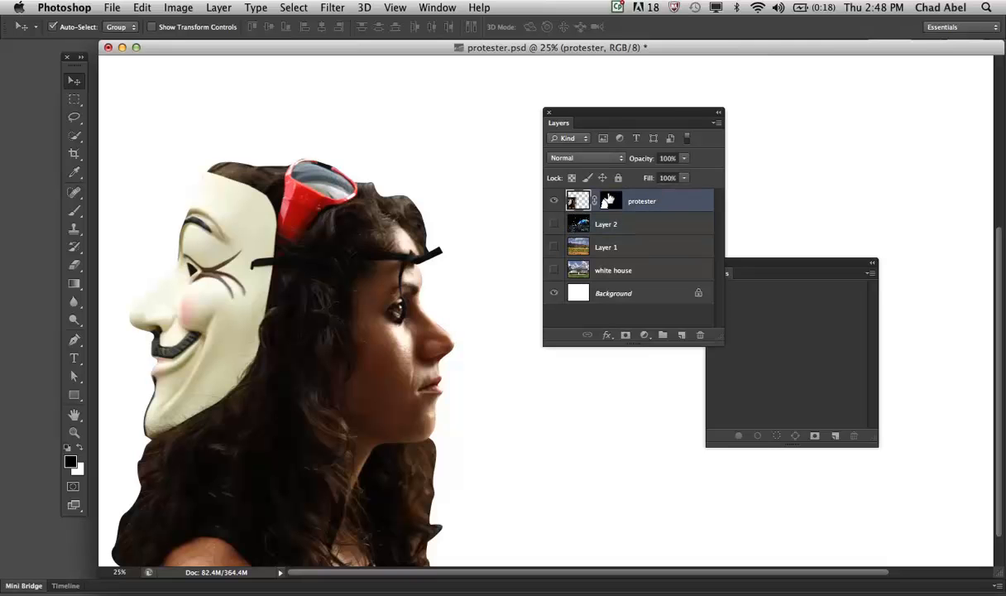
pyautogui.doubleClick(608, 199)
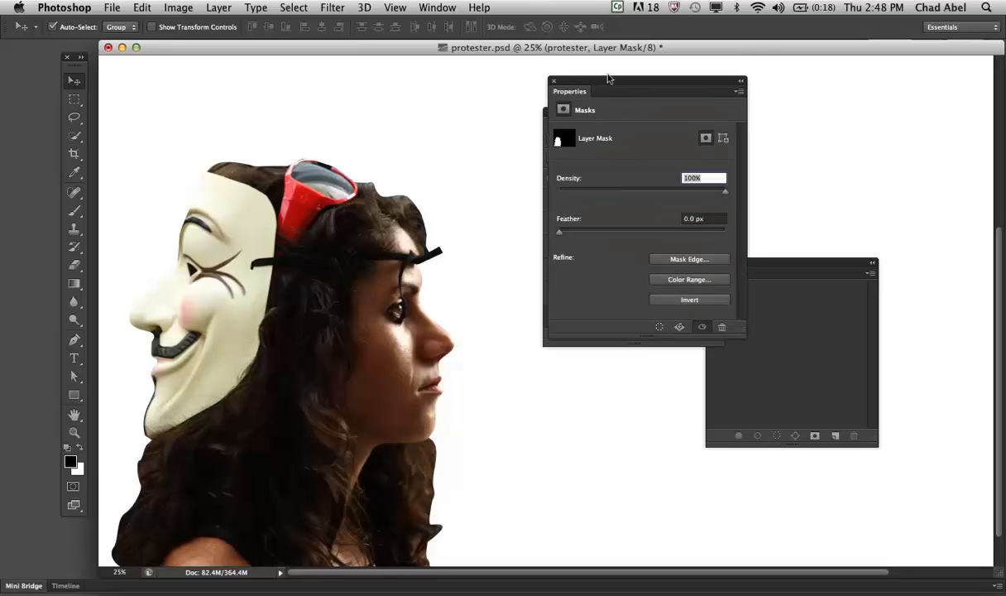
pyautogui.moveTo(608, 79); pyautogui.dragTo(691, 68)
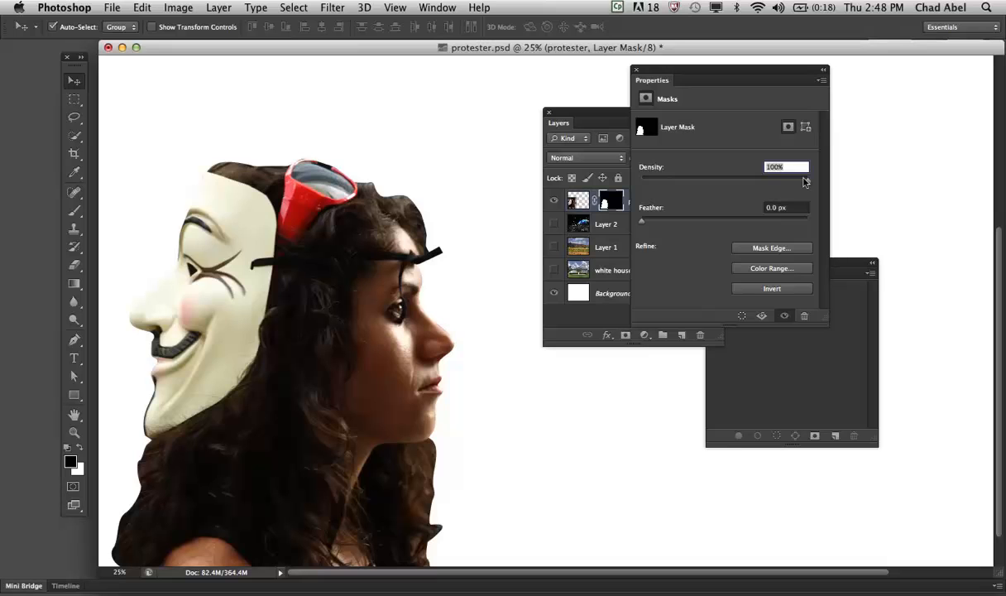
pyautogui.moveTo(805, 181); pyautogui.dragTo(733, 179)
pyautogui.moveTo(733, 179); pyautogui.dragTo(822, 179)
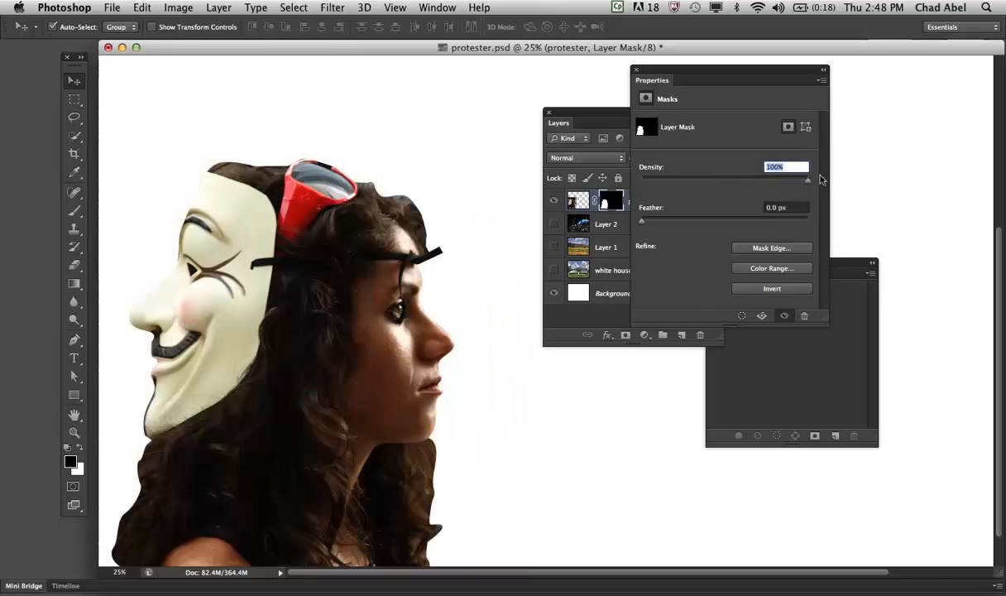
# - Feather the protester's layer mask, trying 54.9 px and reducing it to 3.7 px
pyautogui.click(641, 223)
pyautogui.moveTo(646, 224); pyautogui.dragTo(732, 222)
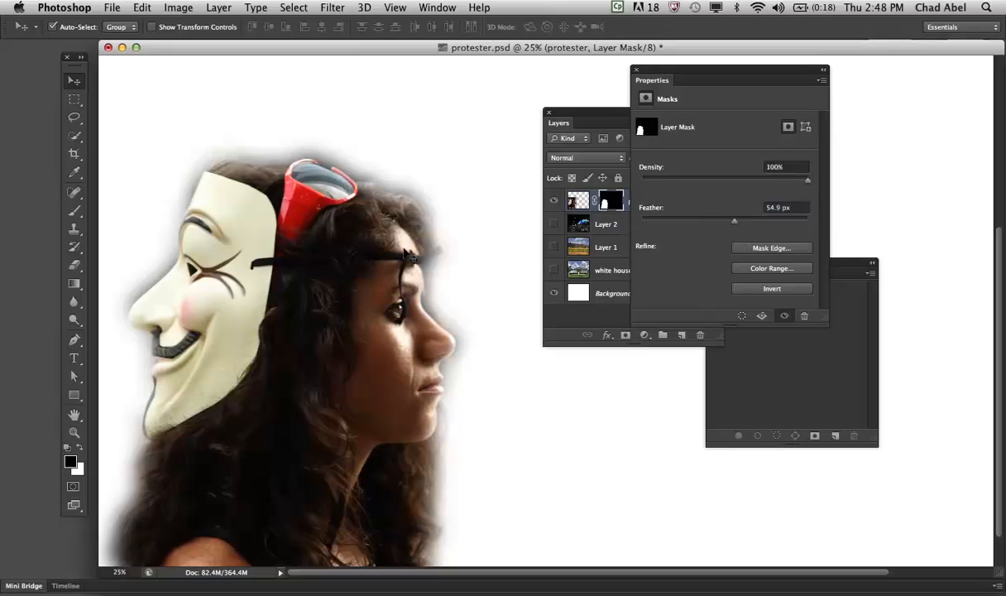
pyautogui.moveTo(731, 222); pyautogui.dragTo(672, 223)
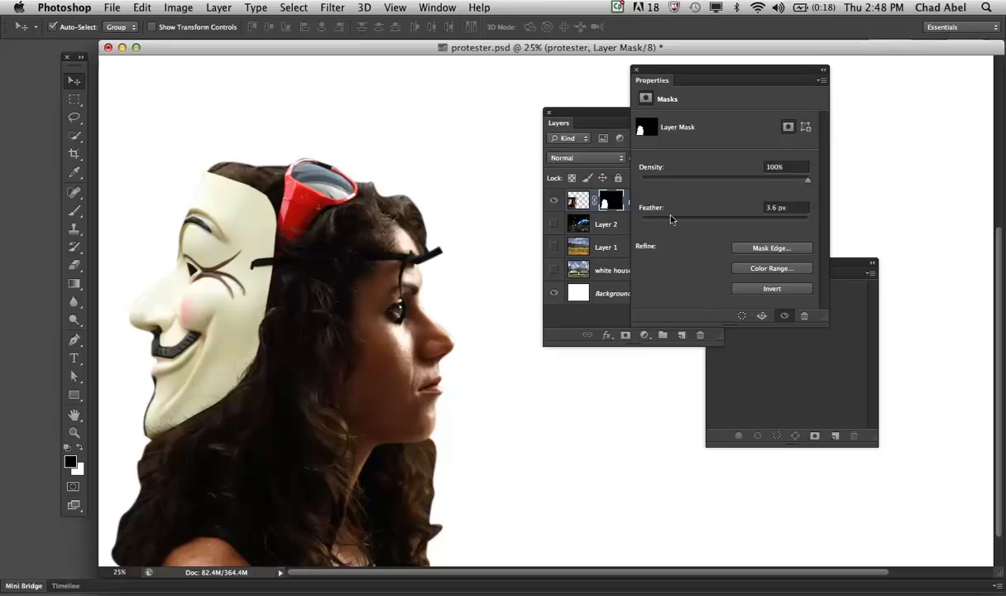
pyautogui.moveTo(671, 219); pyautogui.dragTo(674, 220)
# - Show the Layer 2 moon background behind the protester and set the mask's feather to 3.0 px
pyautogui.click(552, 224)
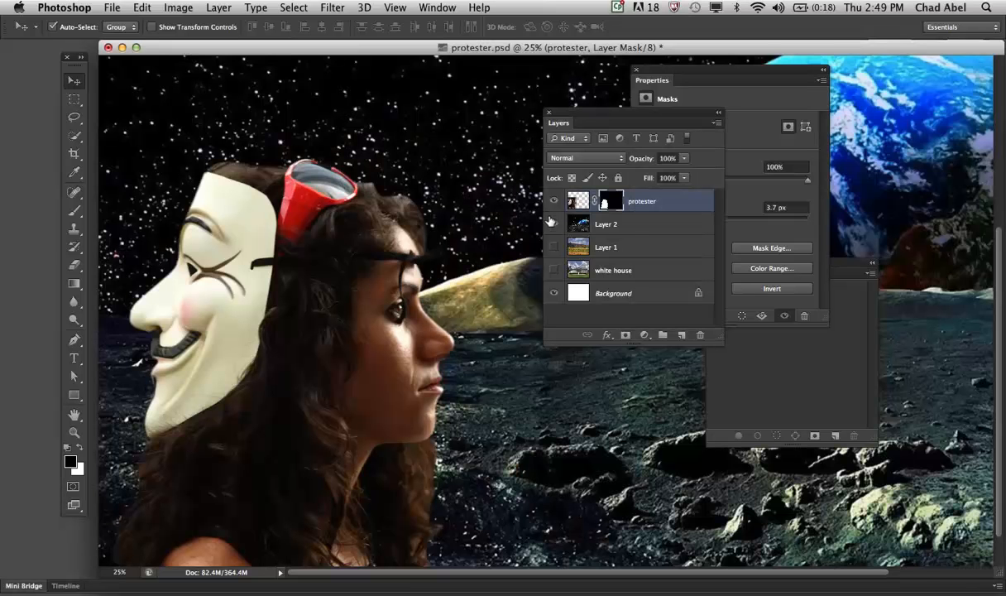
pyautogui.click(553, 223)
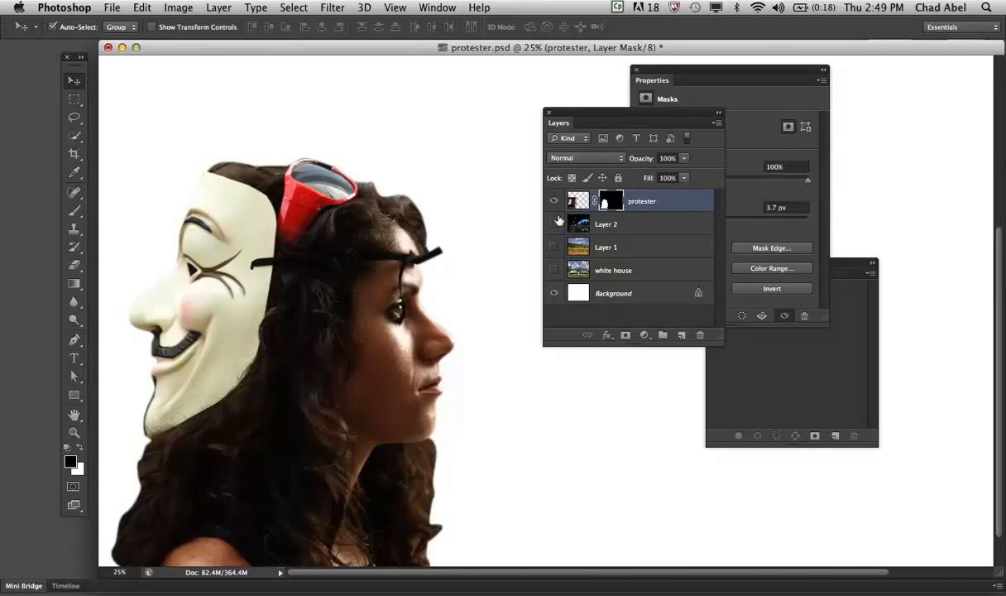
pyautogui.click(553, 224)
pyautogui.click(751, 113)
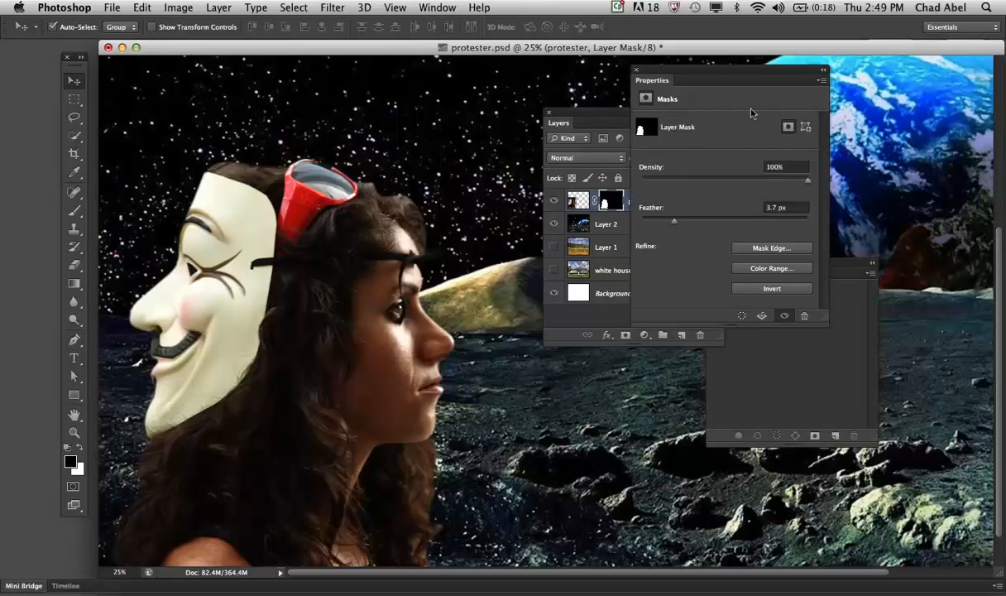
pyautogui.moveTo(668, 223)
pyautogui.mouseDown()
pyautogui.moveTo(692, 222)
pyautogui.moveTo(652, 216)
pyautogui.mouseUp()
# - Open Refine Mask for the protester's mask edge and preview the cutout in Overlay view
pyautogui.click(755, 247)
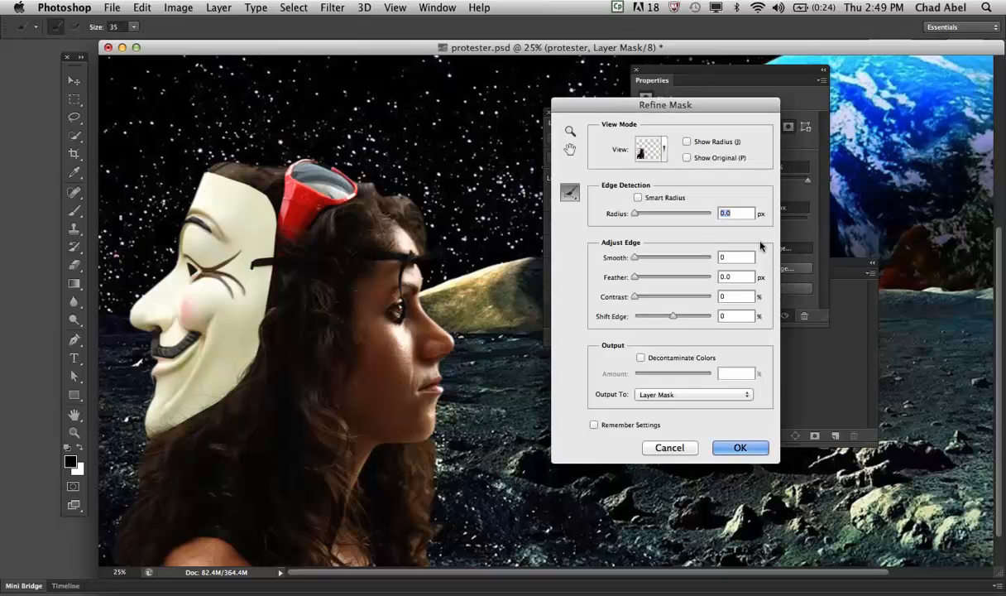
pyautogui.moveTo(556, 97); pyautogui.dragTo(506, 71)
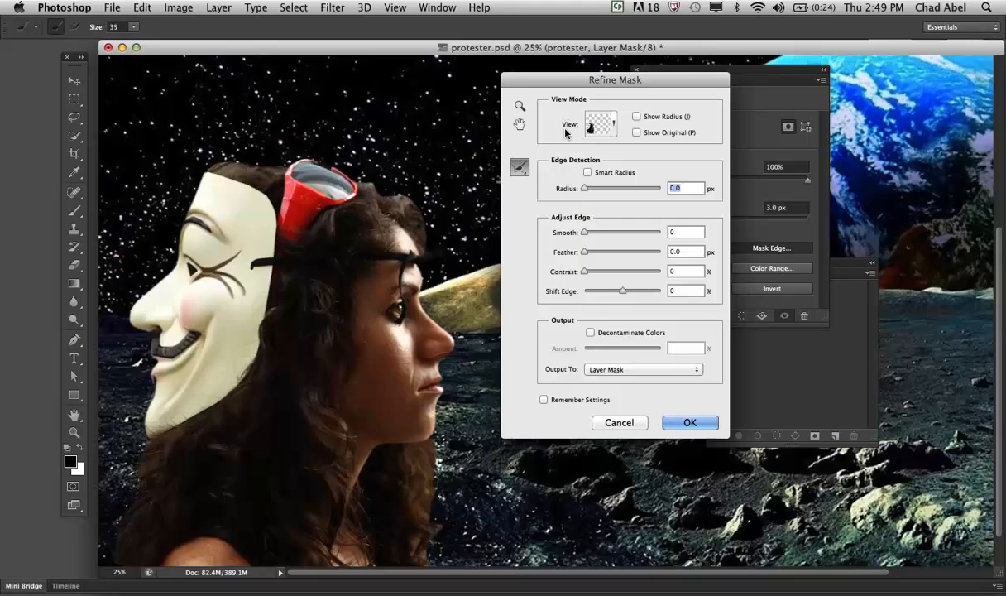
pyautogui.click(610, 122)
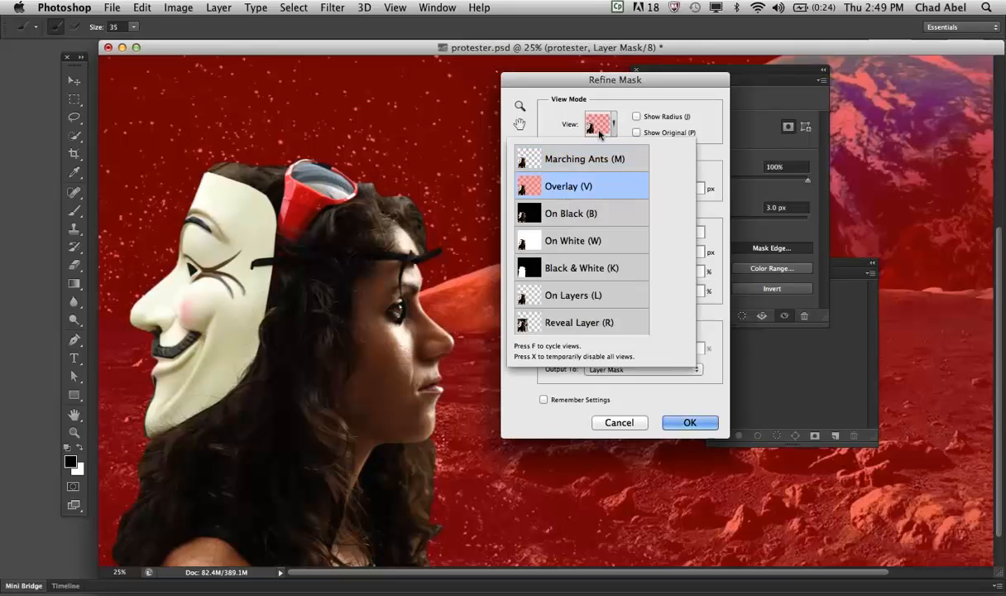
pyautogui.click(613, 121)
pyautogui.click(613, 121)
# - Preview the cutout in the On Black, On White and Black & White view modes
pyautogui.click(566, 214)
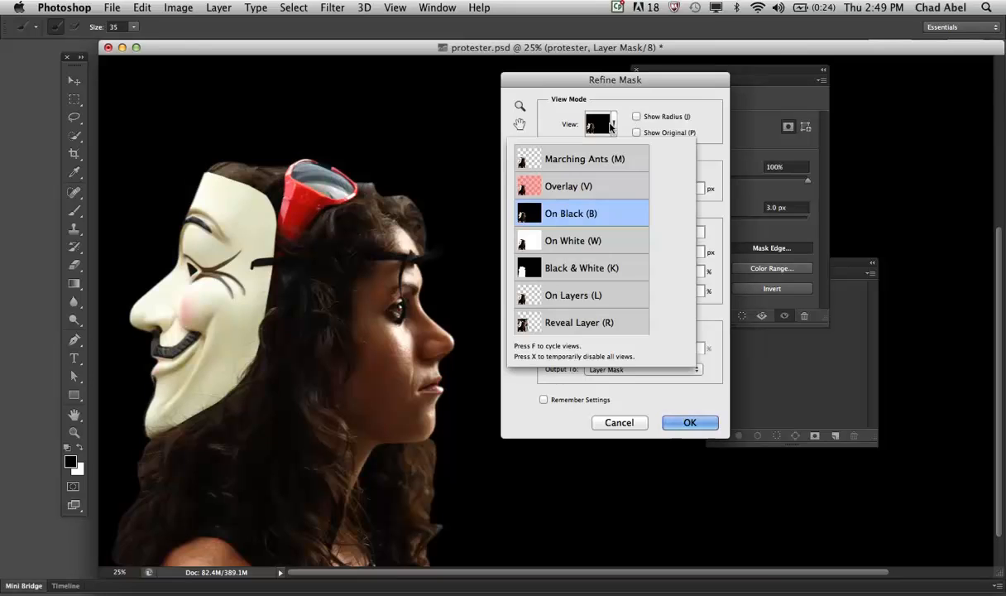
pyautogui.click(580, 116)
pyautogui.click(614, 121)
pyautogui.click(575, 240)
pyautogui.click(583, 118)
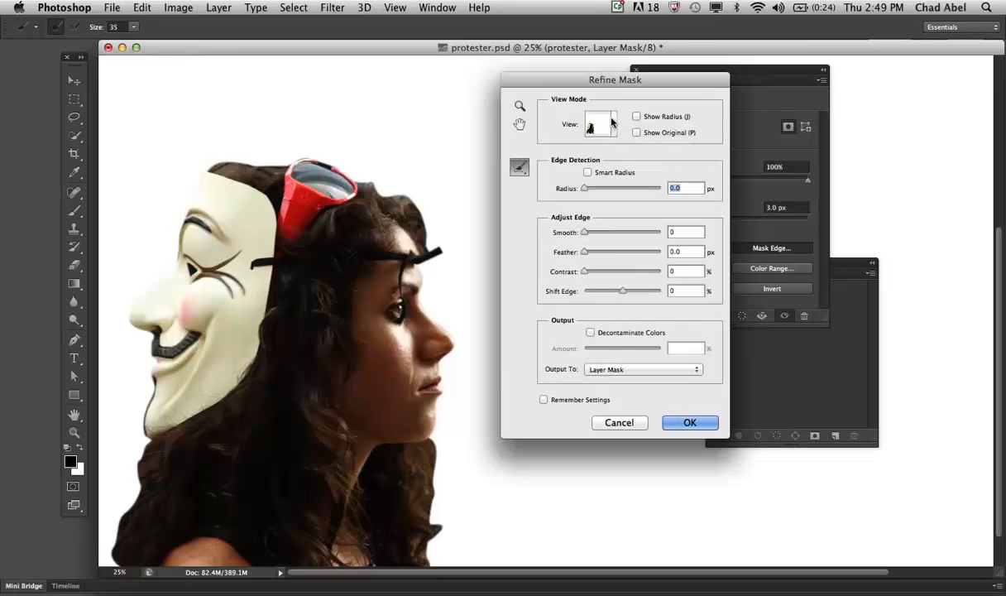
pyautogui.click(583, 117)
pyautogui.click(576, 265)
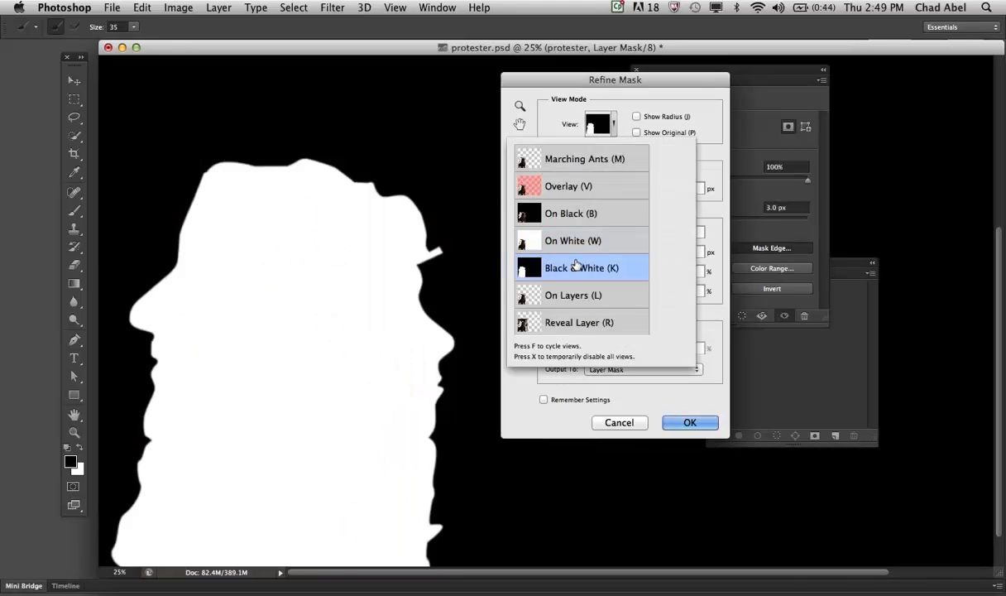
# - Preview the cutout in the On Layers and Reveal Layer view modes and return to On White
pyautogui.click(587, 121)
pyautogui.click(609, 131)
pyautogui.click(576, 292)
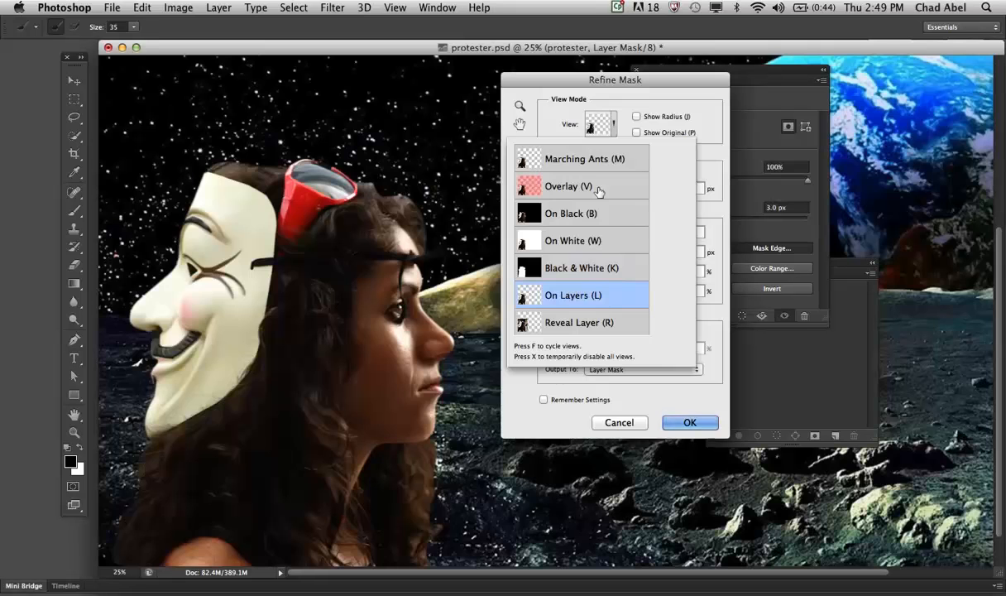
pyautogui.click(582, 118)
pyautogui.click(583, 117)
pyautogui.click(566, 323)
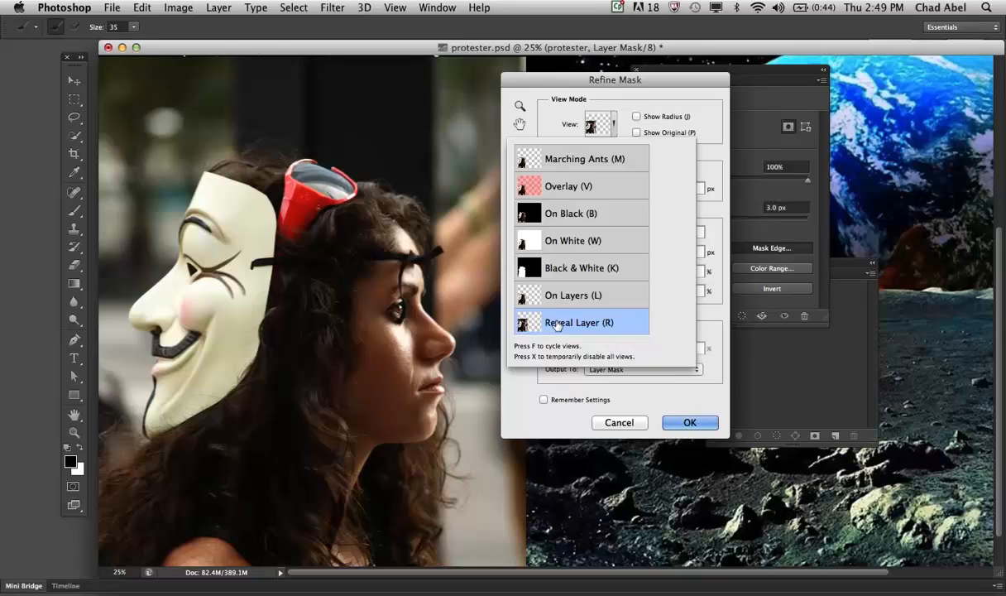
pyautogui.click(561, 239)
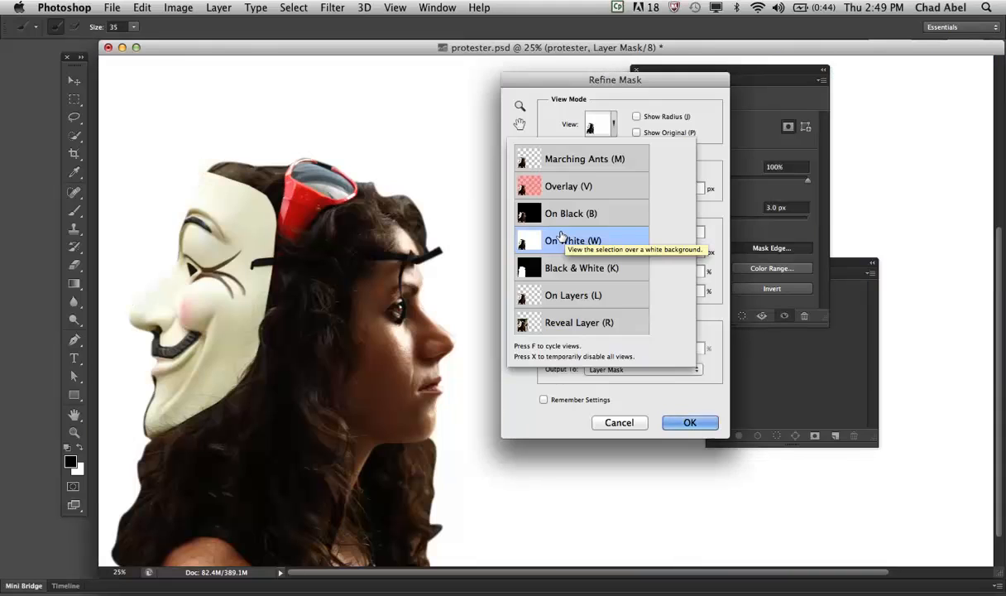
pyautogui.click(559, 118)
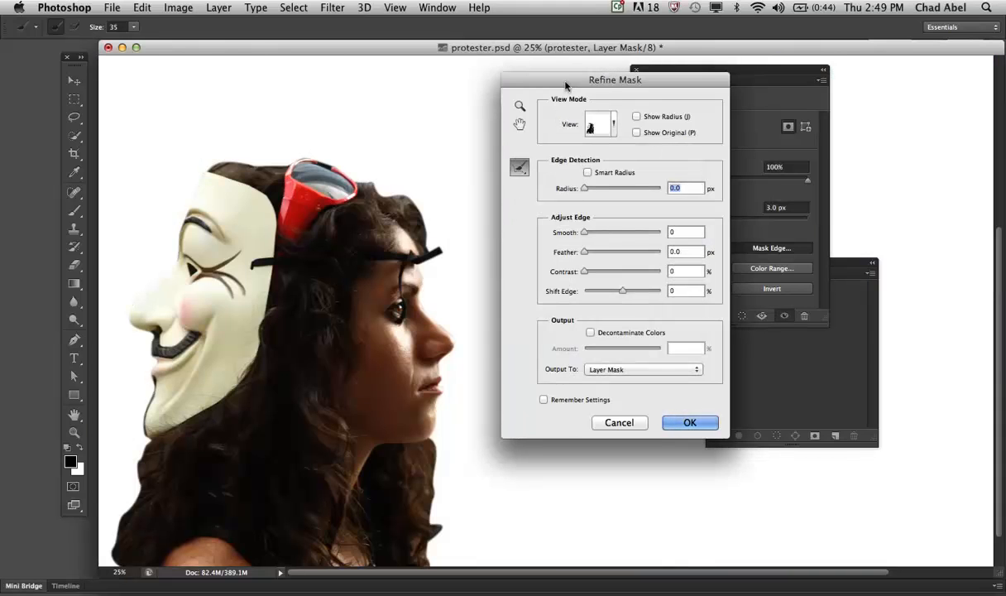
# - Set the mask edge to Smooth 71, Feather about 1.9 px, Contrast 8% and Shift Edge -35%
pyautogui.moveTo(568, 78); pyautogui.dragTo(547, 72)
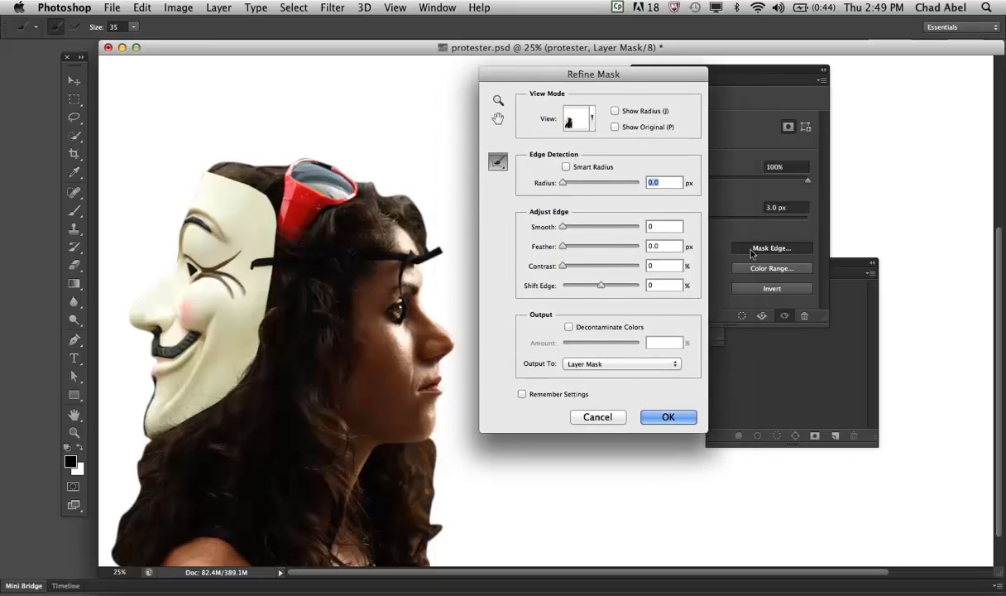
pyautogui.moveTo(546, 249); pyautogui.dragTo(615, 228)
pyautogui.moveTo(562, 264); pyautogui.dragTo(586, 287)
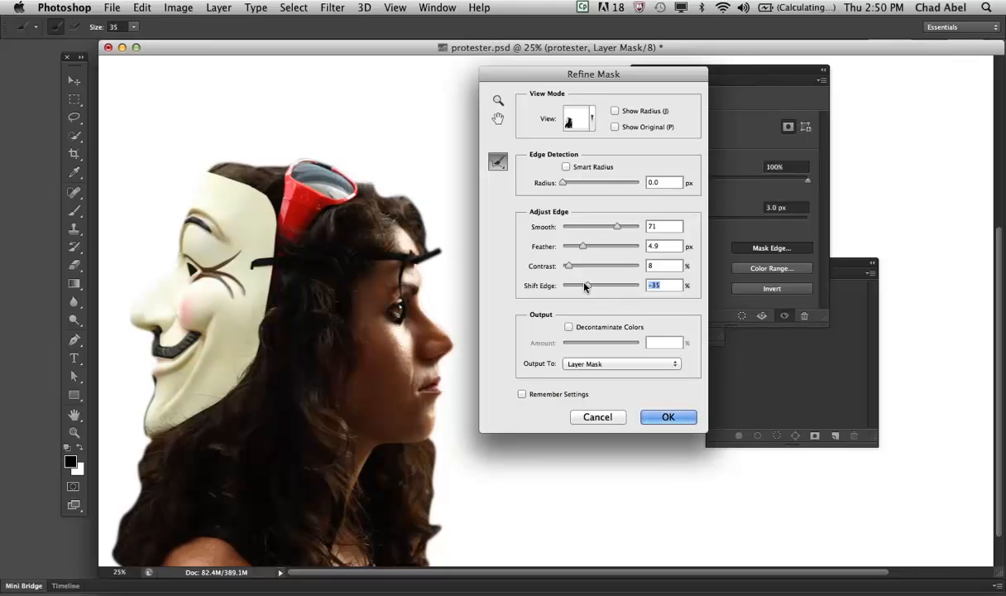
pyautogui.moveTo(581, 243); pyautogui.dragTo(568, 242)
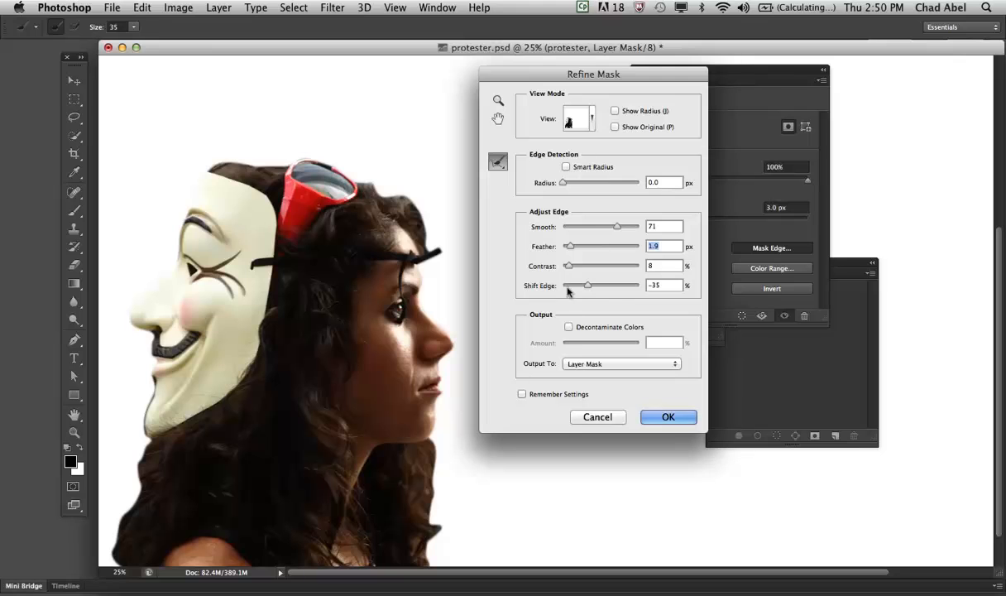
# - Keep Layer Mask as the refinement's output and apply the refined edge to the protester layer
pyautogui.click(672, 365)
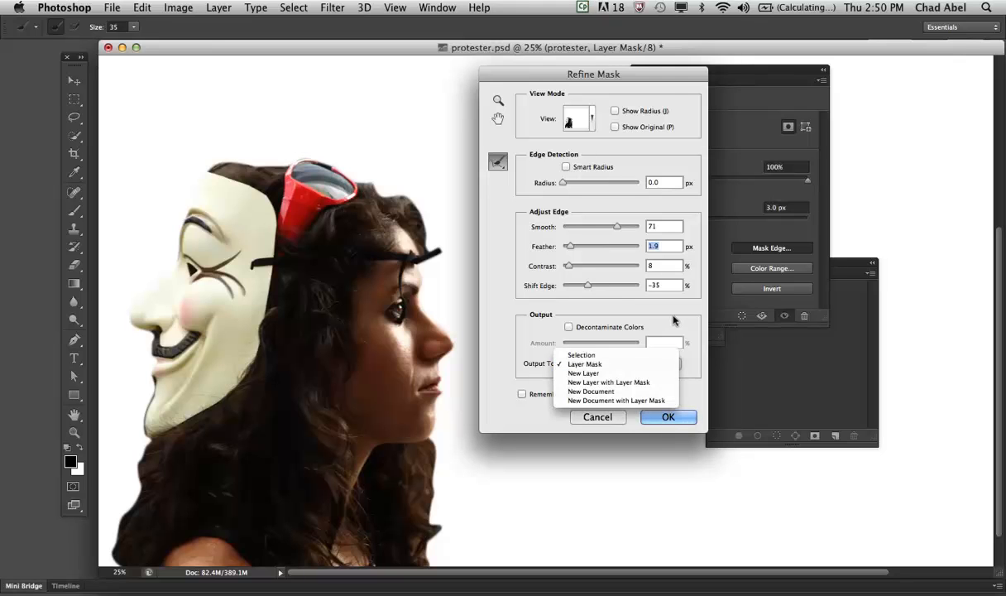
pyautogui.click(667, 416)
pyautogui.click(667, 416)
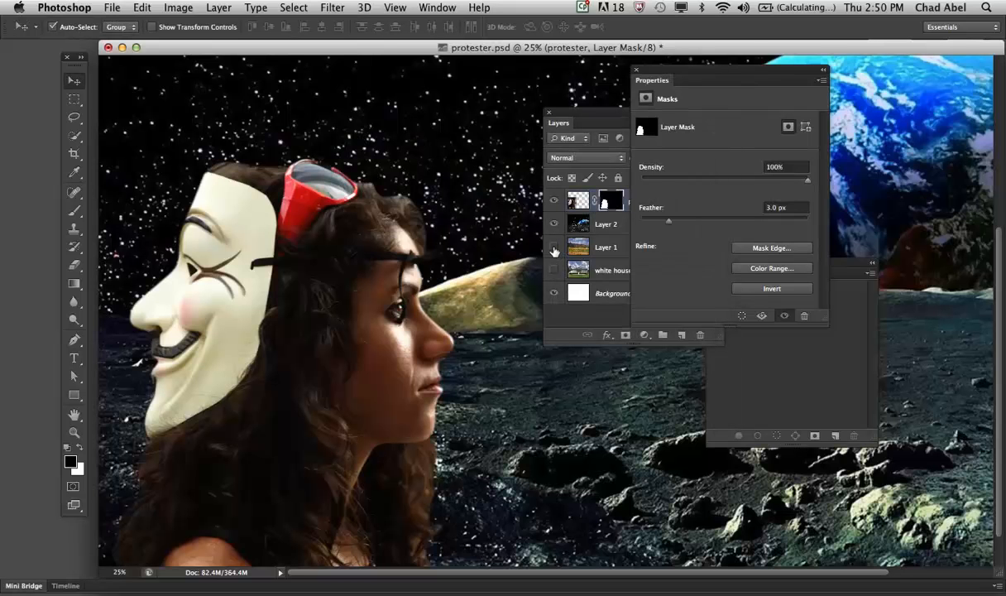
# - Make Layer 1 visible beneath the moon background and save the protester document
pyautogui.click(554, 251)
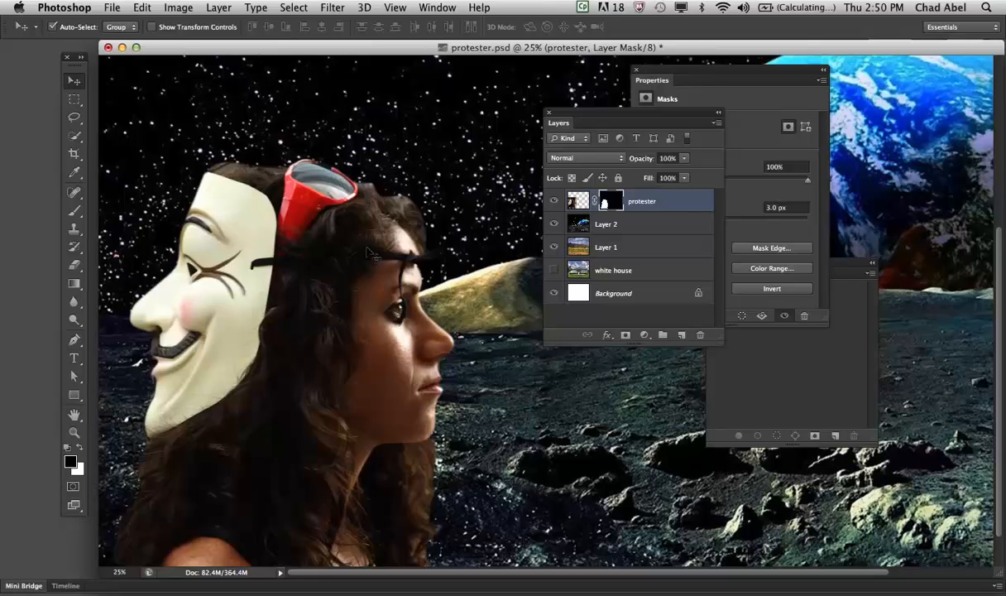
pyautogui.moveTo(569, 111); pyautogui.dragTo(563, 91)
pyautogui.click(110, 7)
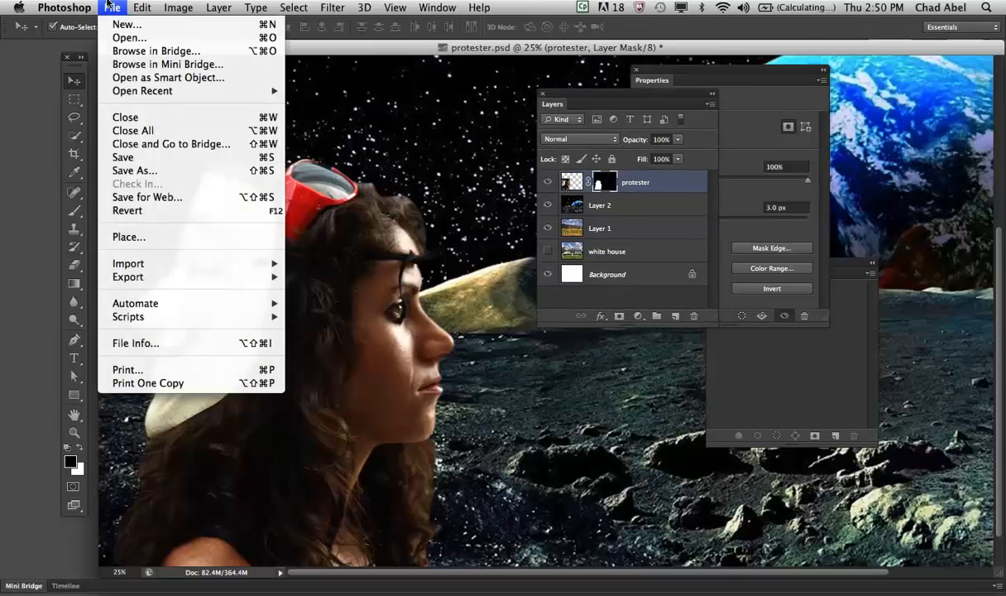
pyautogui.click(134, 158)
pyautogui.press('super+minus')
pyautogui.press('super+minus')
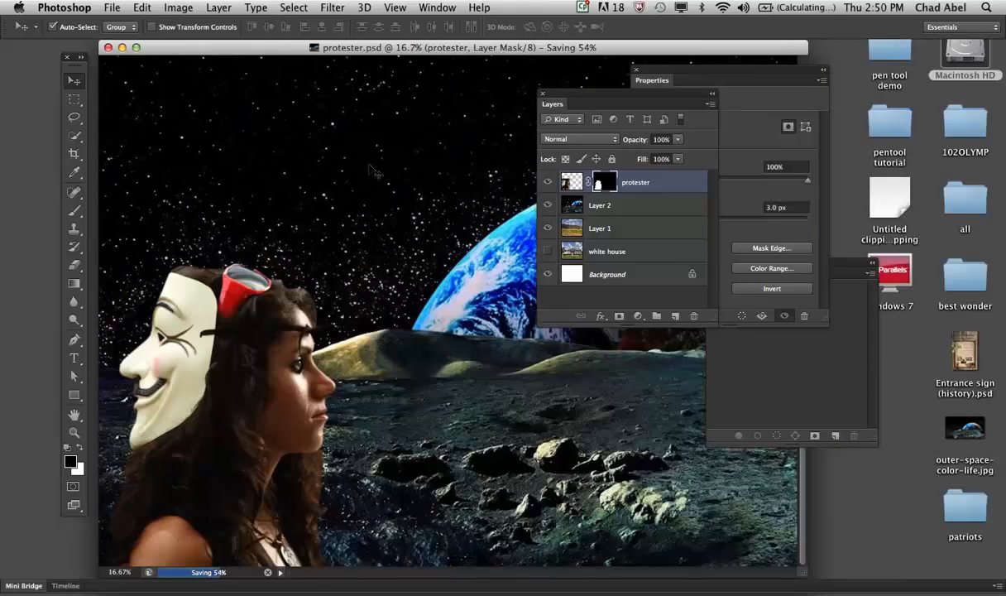